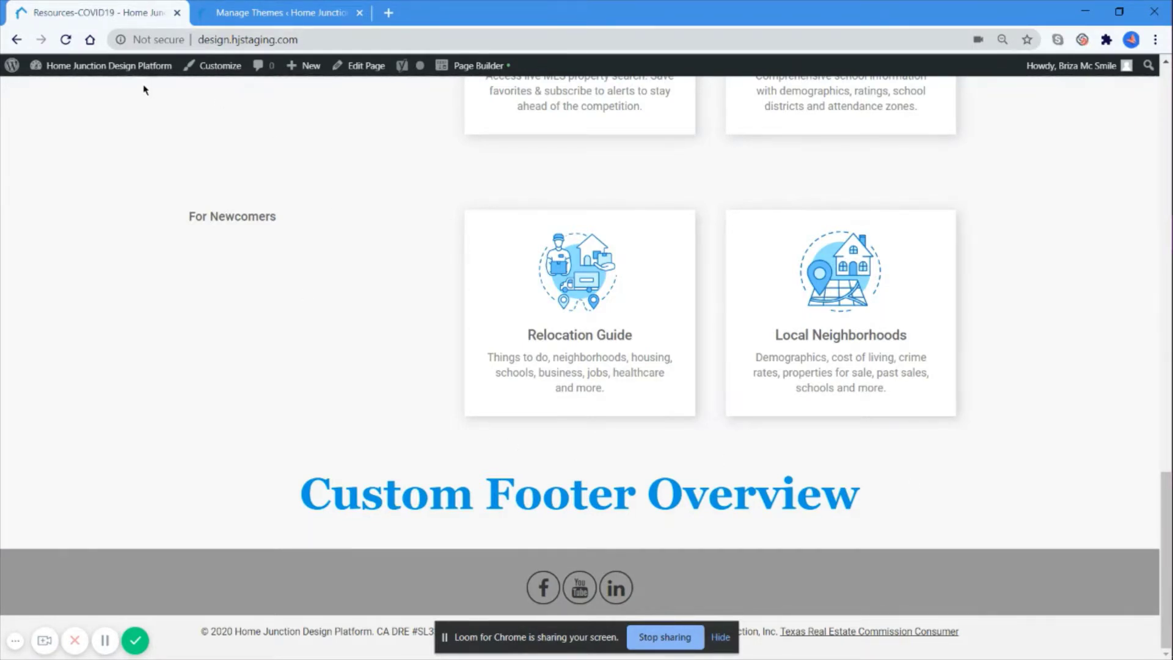
# Step: Open the Footer Widgets area in the site customizer
pyautogui.click(232, 70)
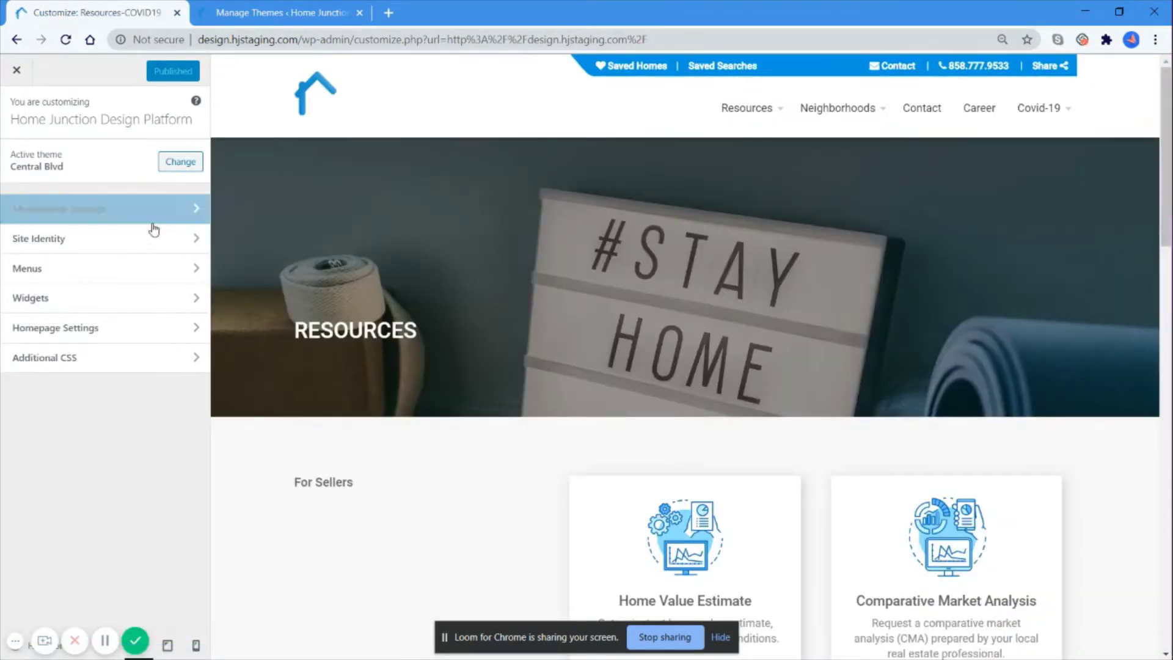
pyautogui.click(147, 297)
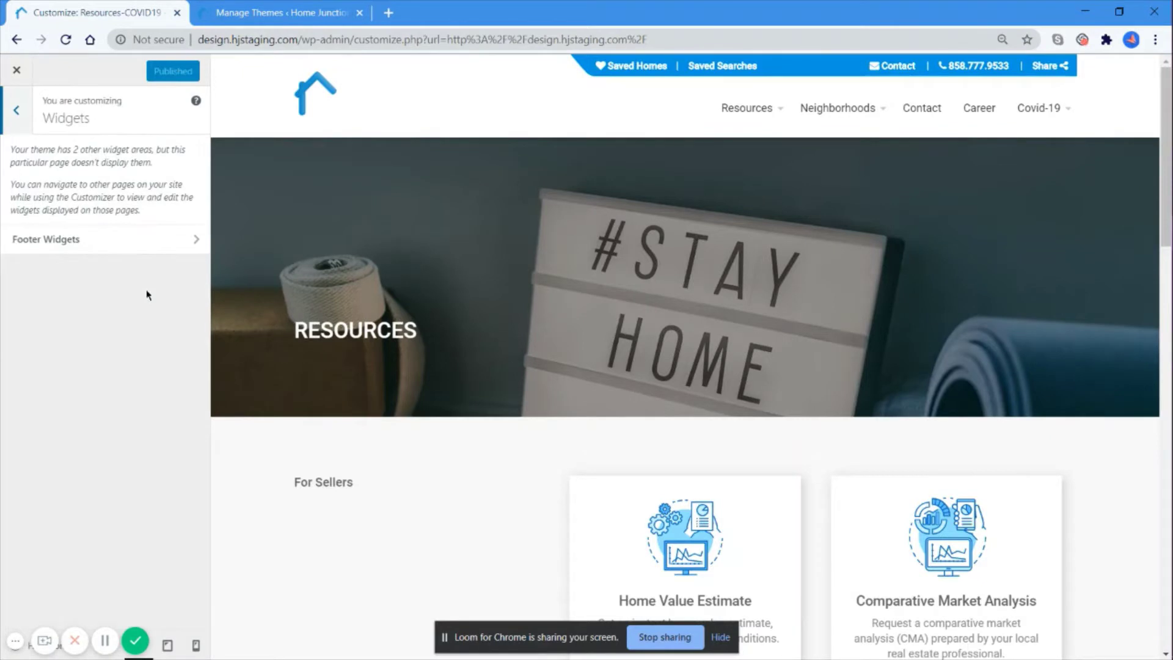
pyautogui.click(148, 257)
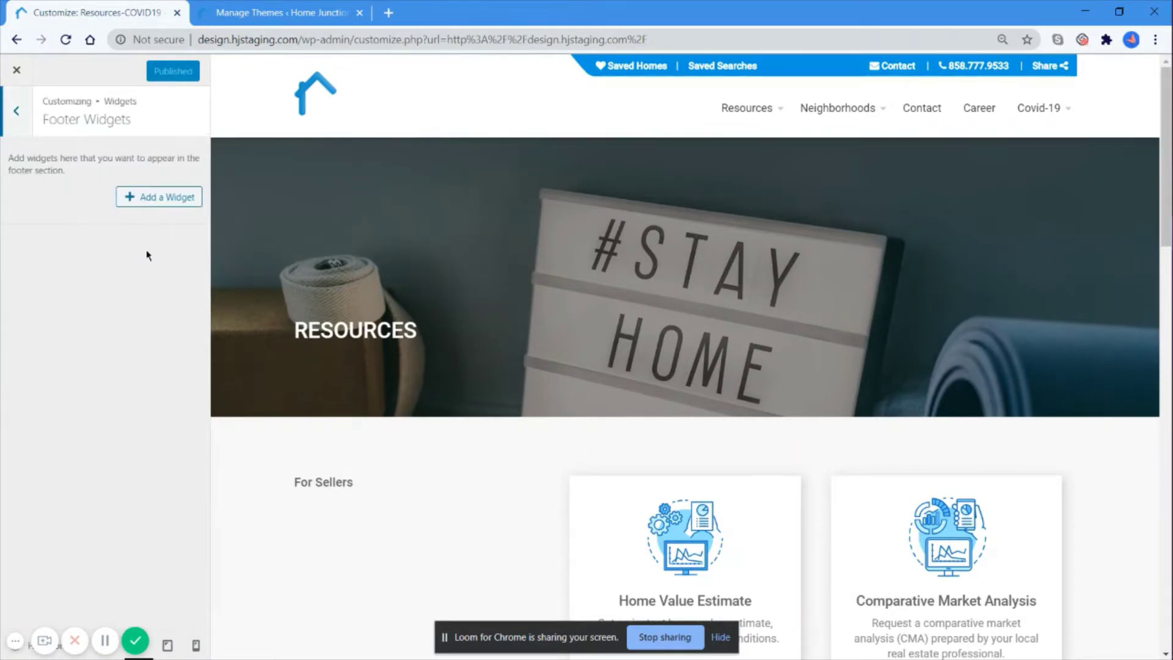
# Step: Search the available widgets for "im" and add an Image widget to the footer
pyautogui.click(163, 206)
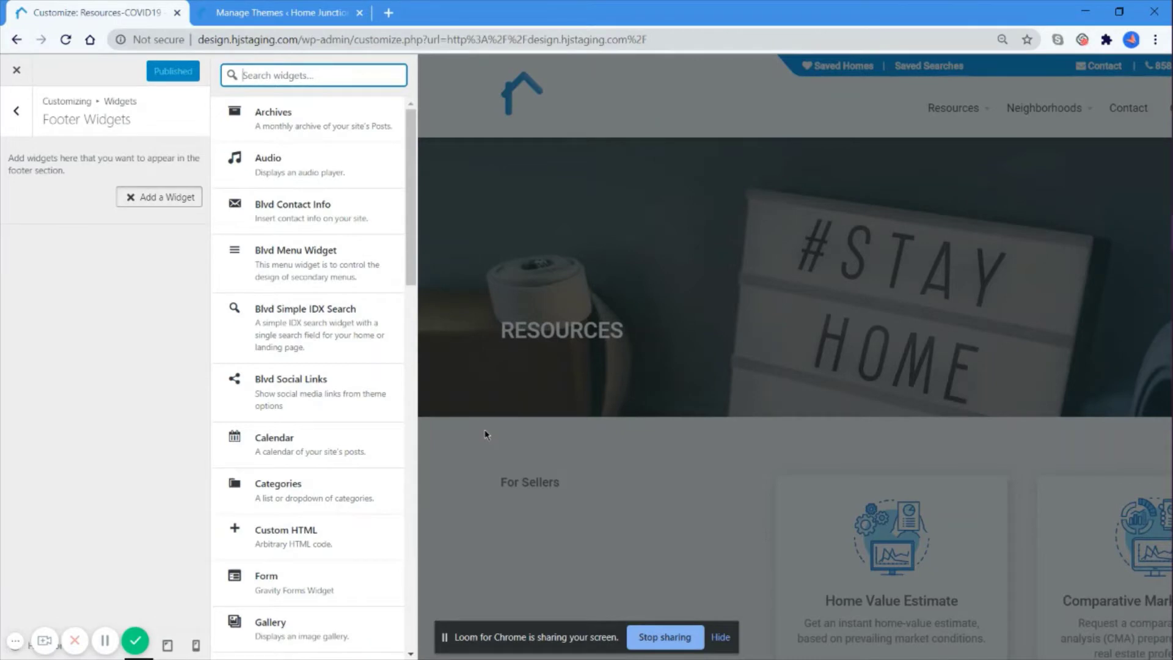
pyautogui.scroll(-15, 486, 422)
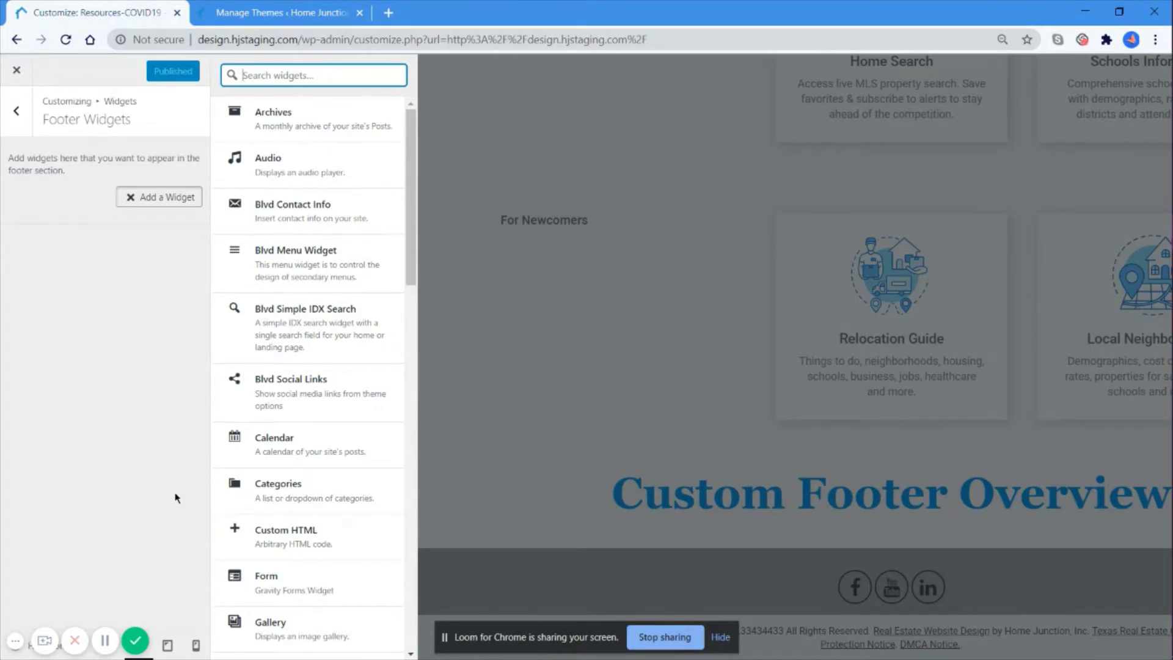
pyautogui.hotkey('ctrl', '-')
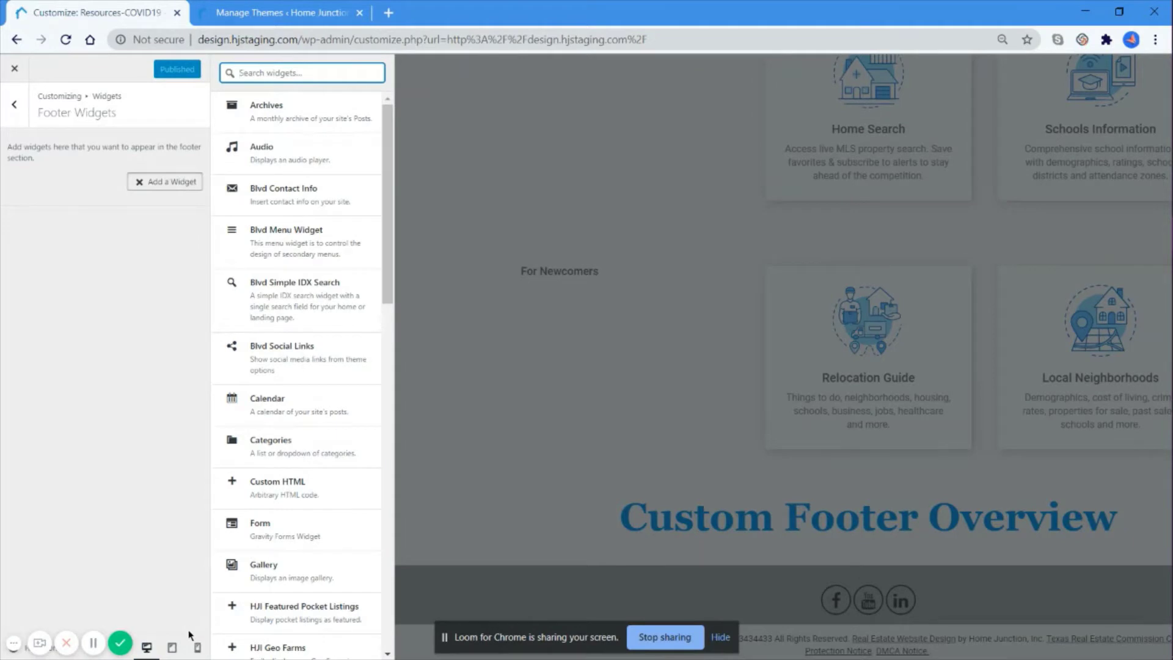
pyautogui.hotkey('ctrl', '+')
pyautogui.hotkey('ctrl', '+')
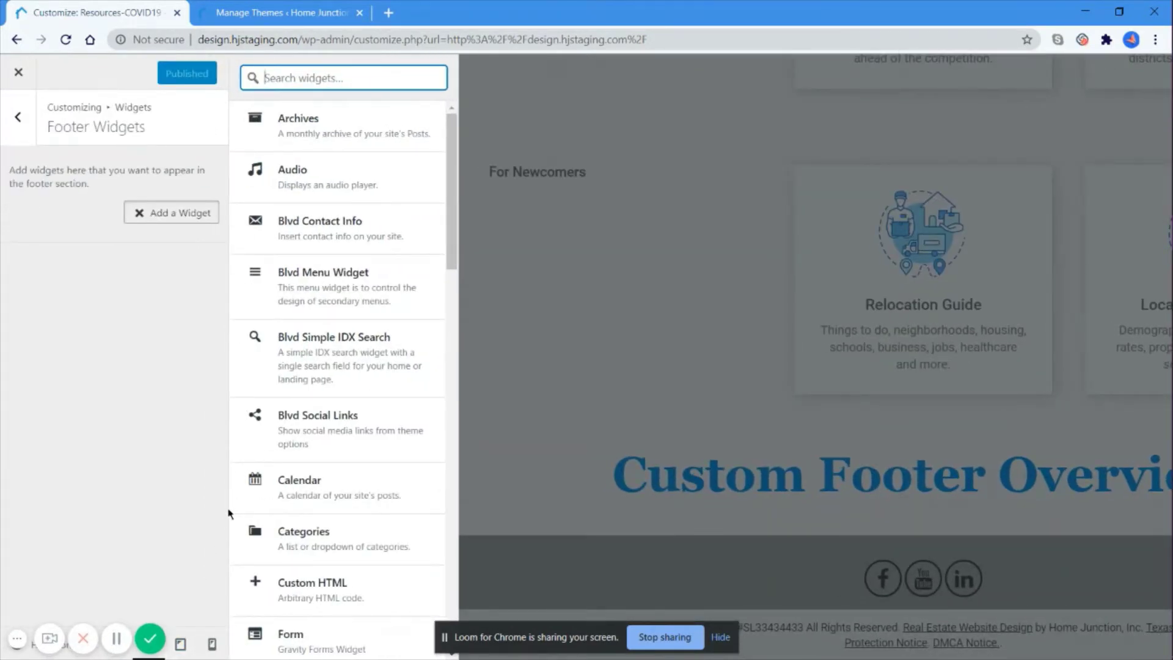
pyautogui.write('im')
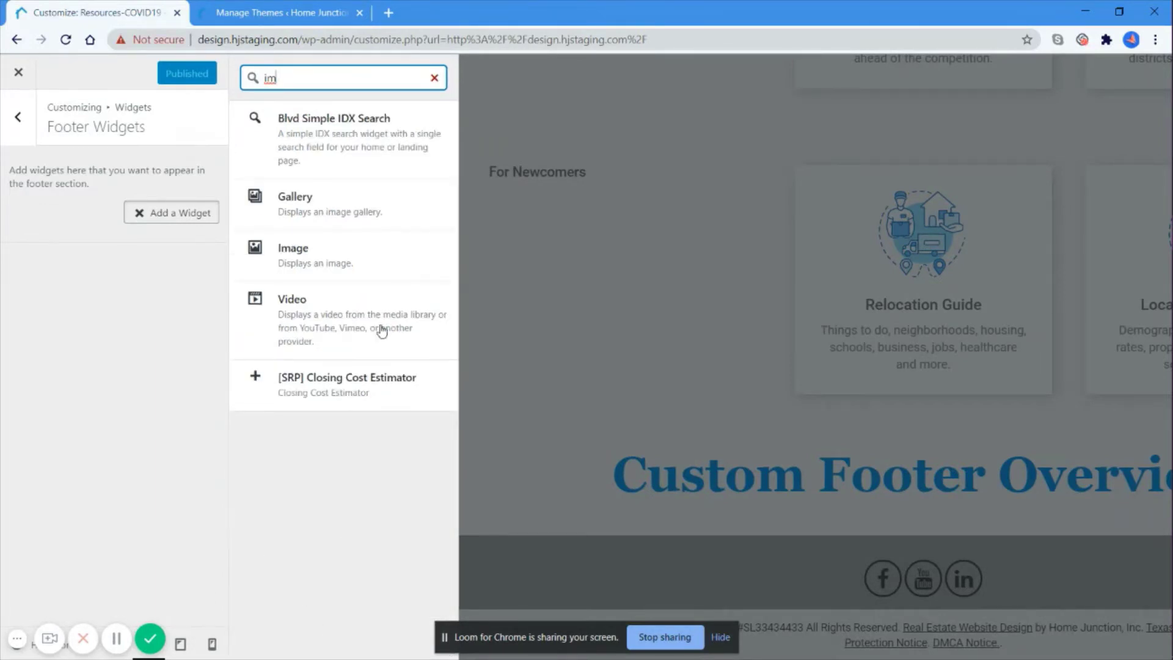
pyautogui.click(381, 271)
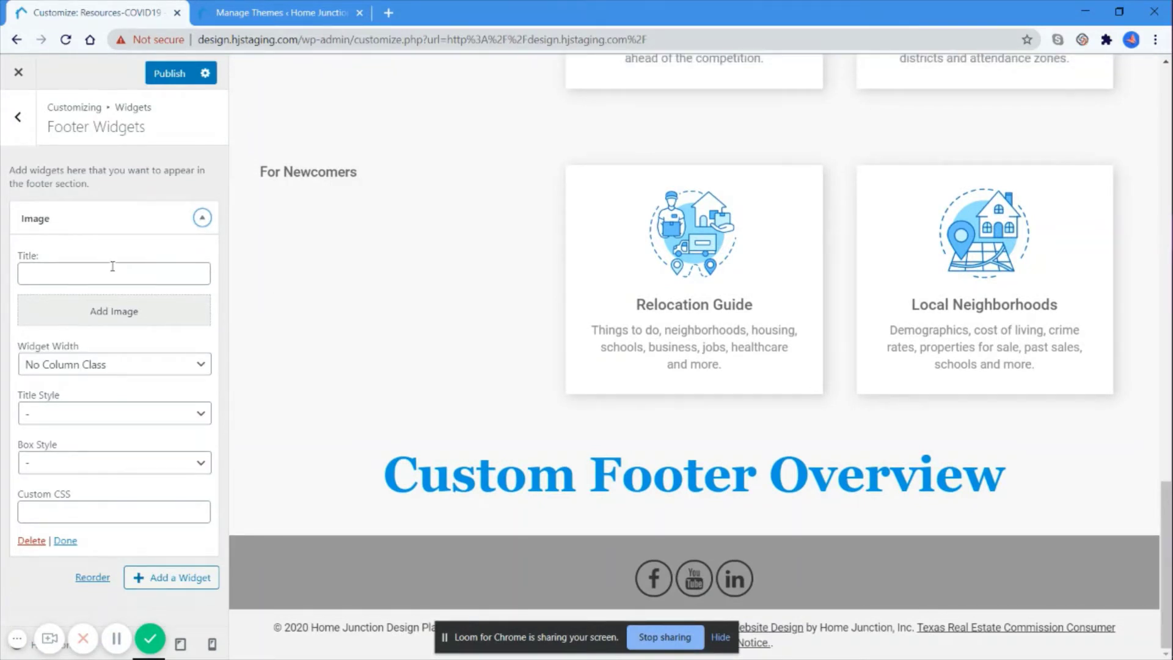
# Step: Insert the Home Junction logo image logo500.png from the media library into the Image widget
pyautogui.click(113, 311)
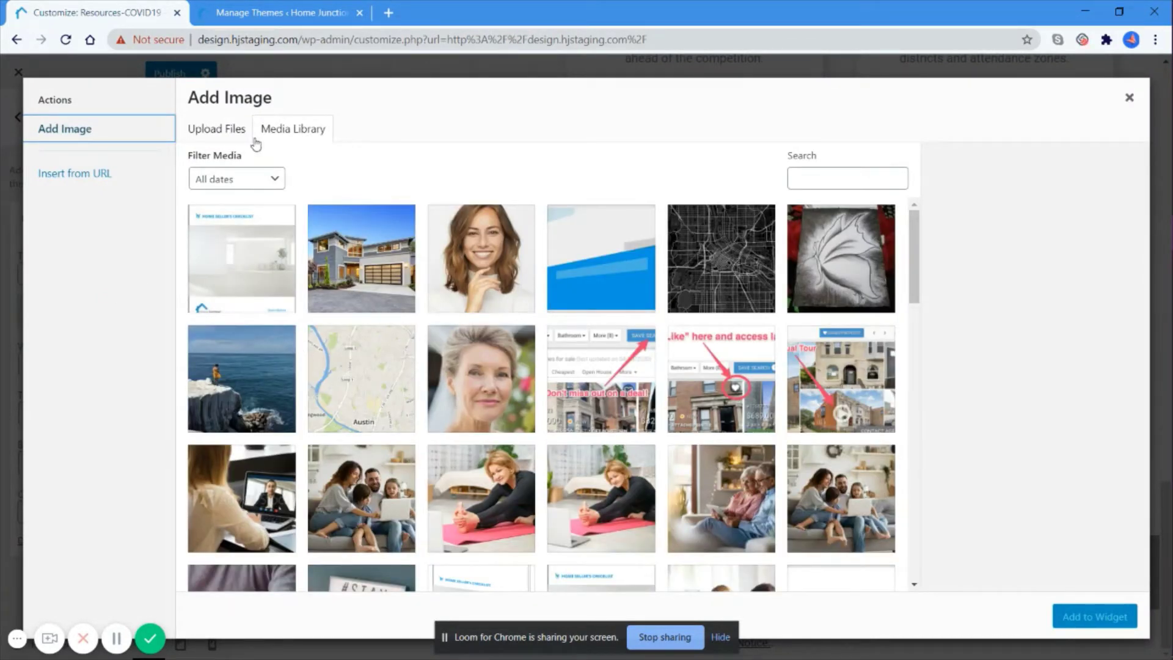
pyautogui.click(229, 138)
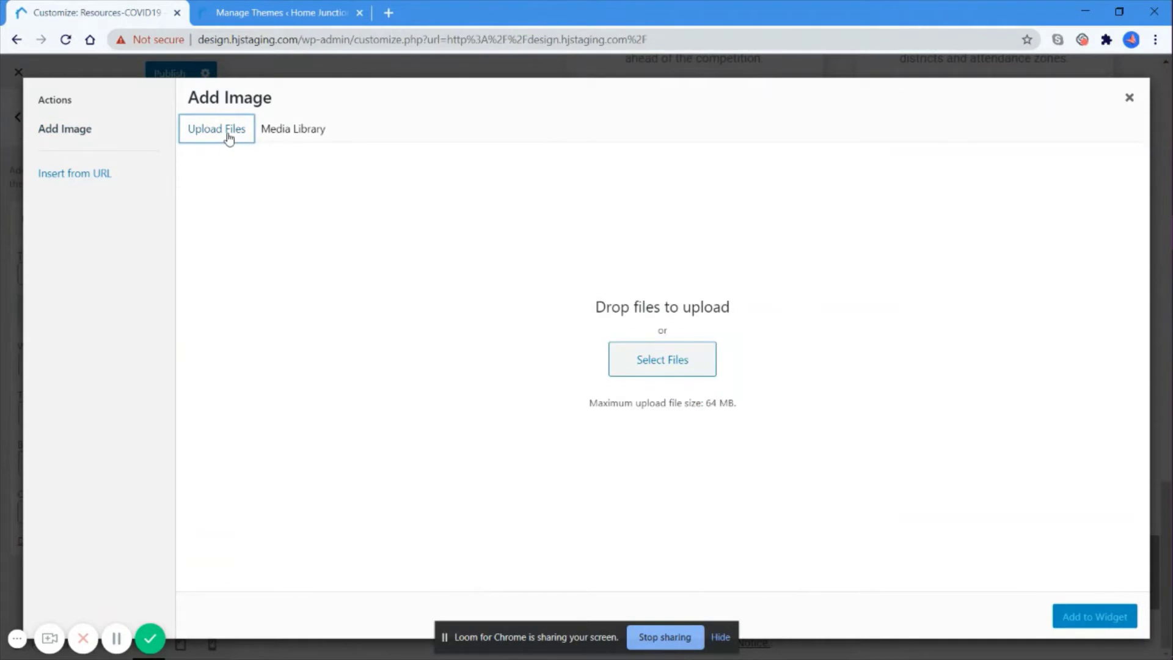
pyautogui.click(265, 129)
pyautogui.scroll(-1, 433, 324)
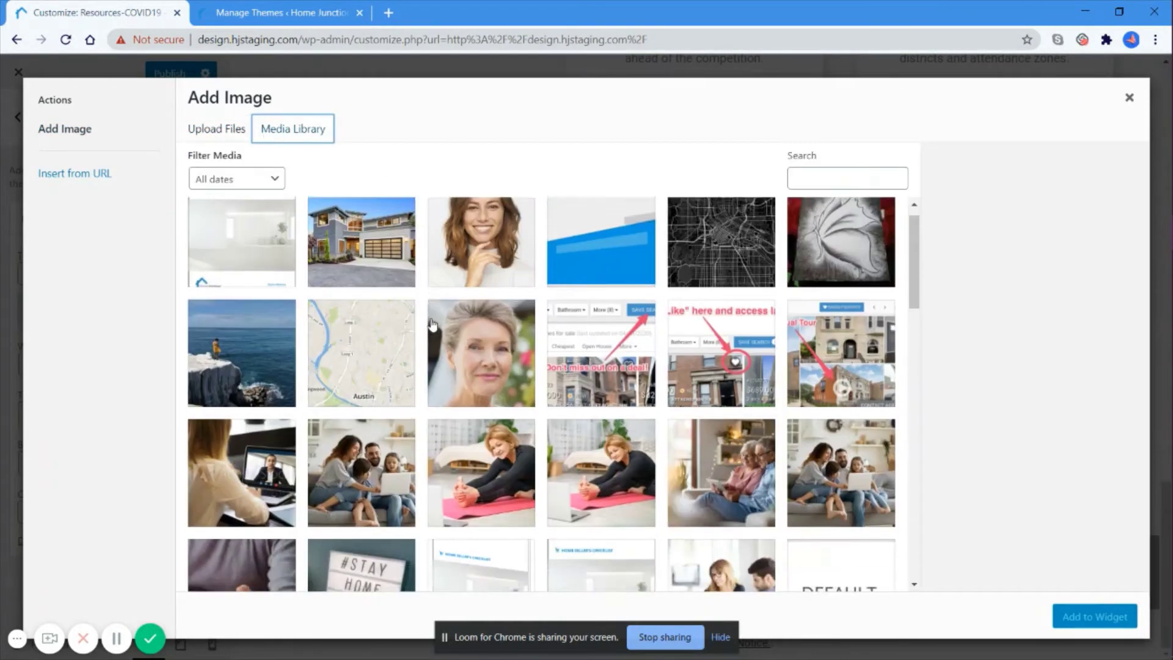
pyautogui.scroll(-15, 433, 324)
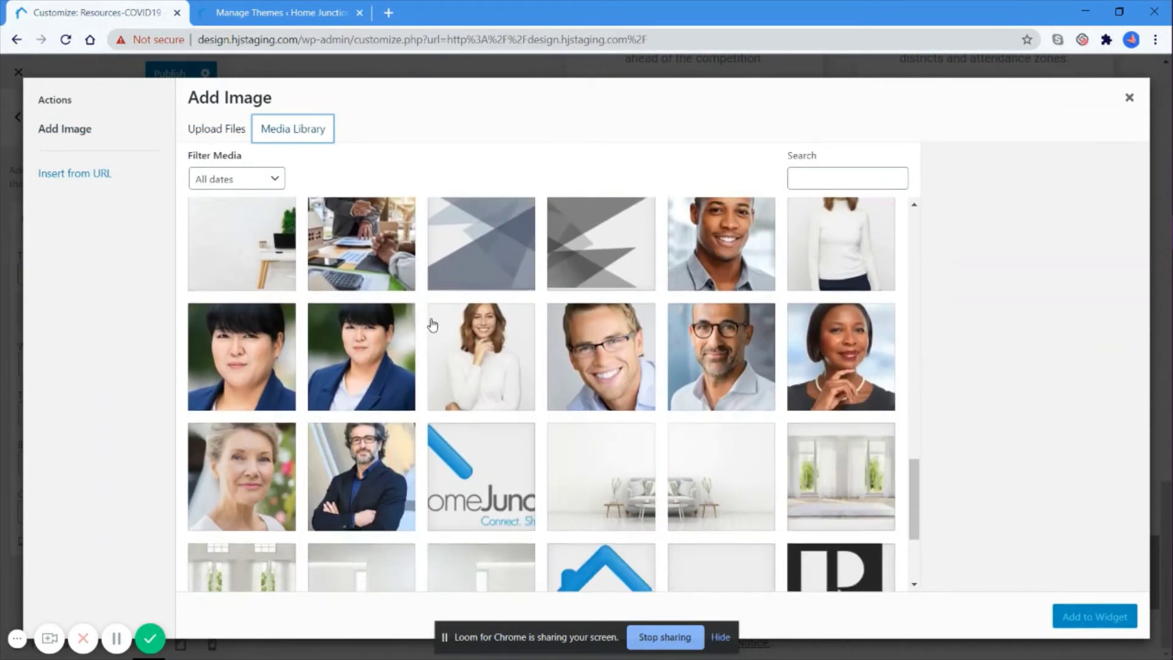
pyautogui.scroll(-1, 433, 324)
pyautogui.click(440, 342)
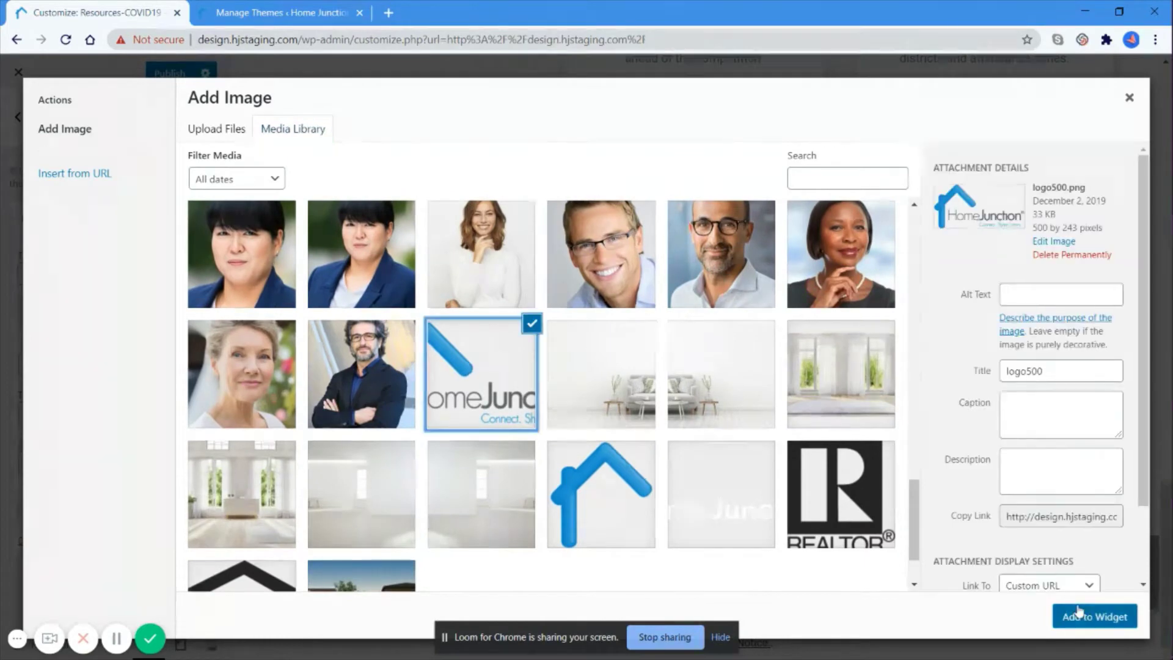
pyautogui.click(1079, 611)
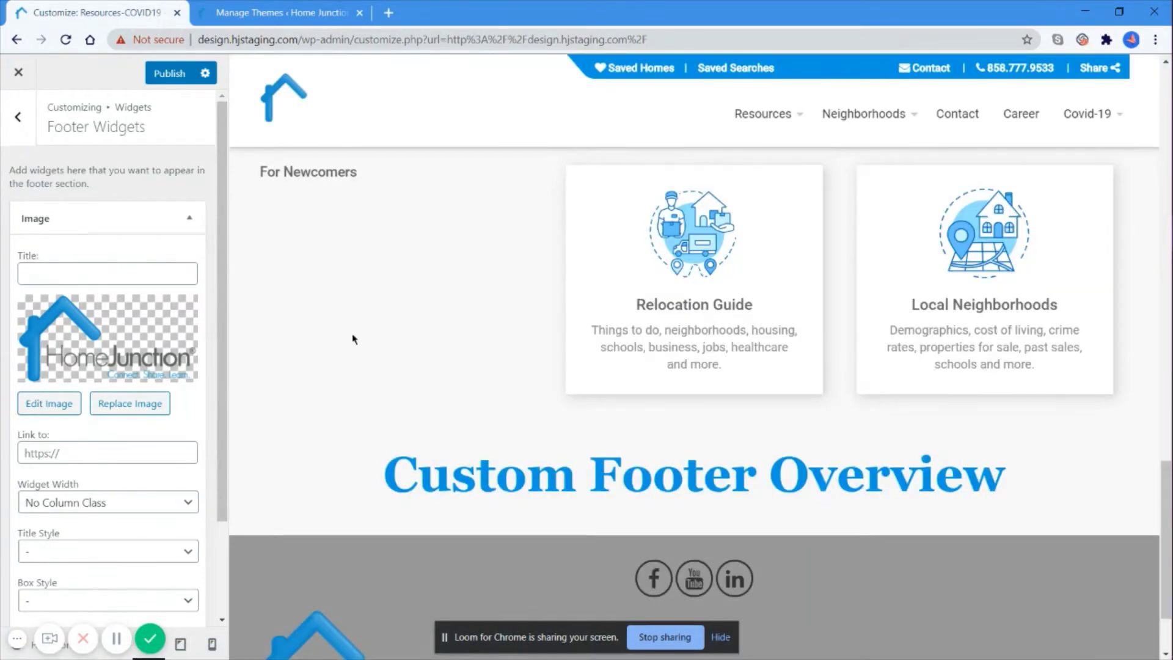
# Step: Set the Image widget's width to 4/12 Width (1/3) and finish editing the widget
pyautogui.scroll(-2, 351, 336)
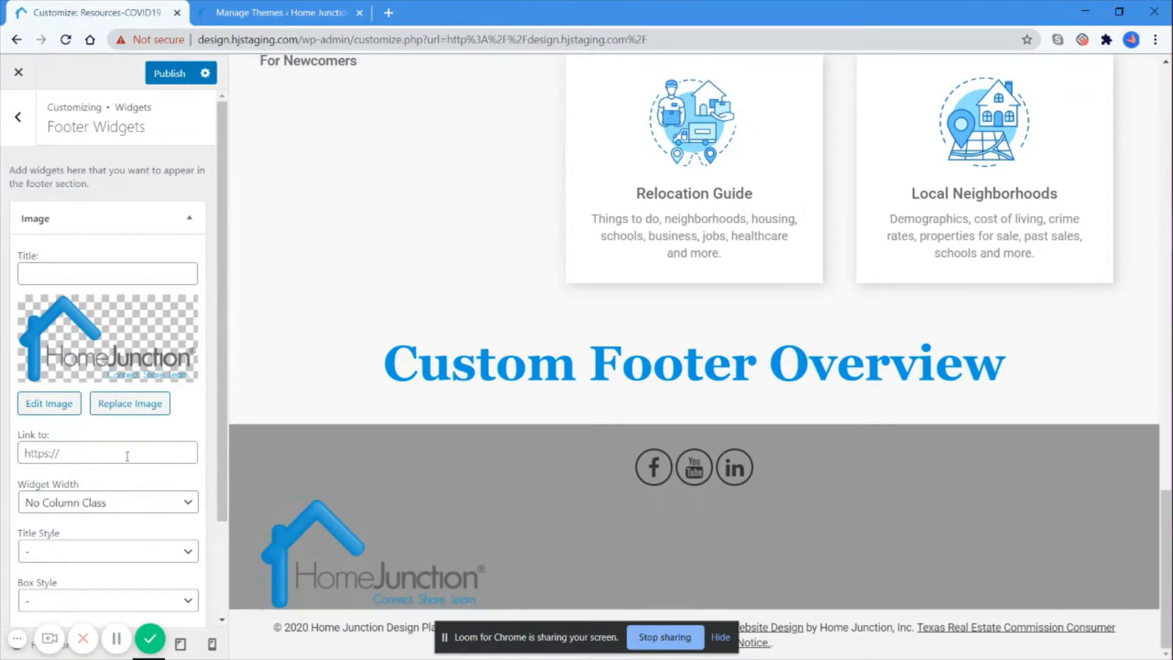
pyautogui.scroll(-1, 127, 456)
pyautogui.click(125, 428)
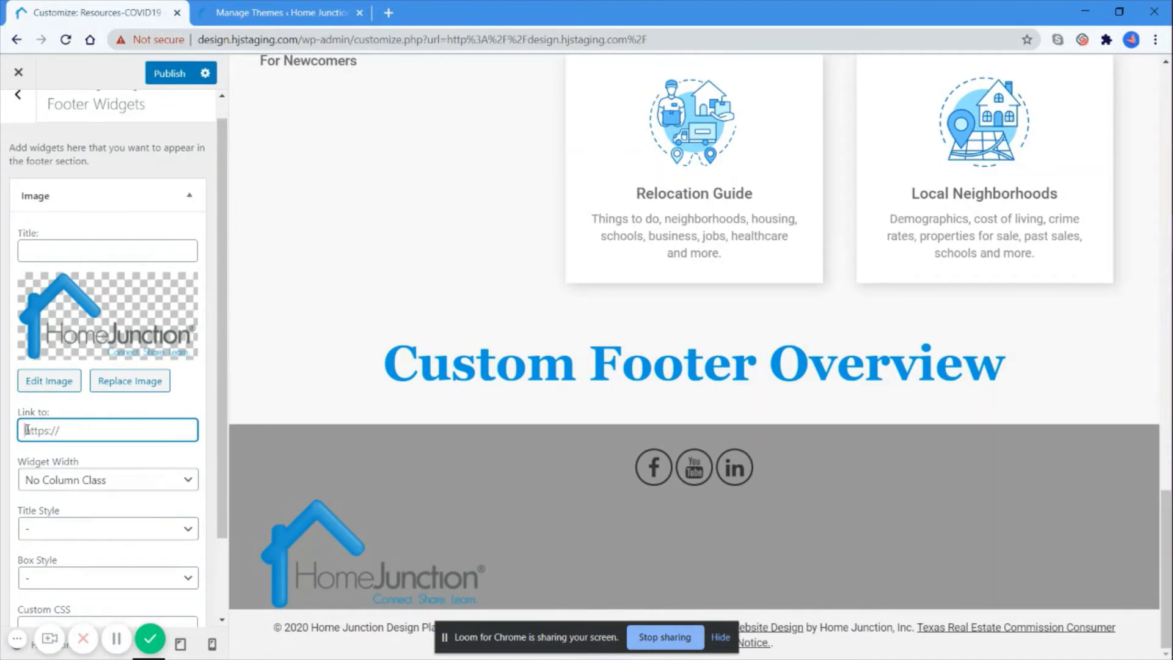
pyautogui.click(168, 485)
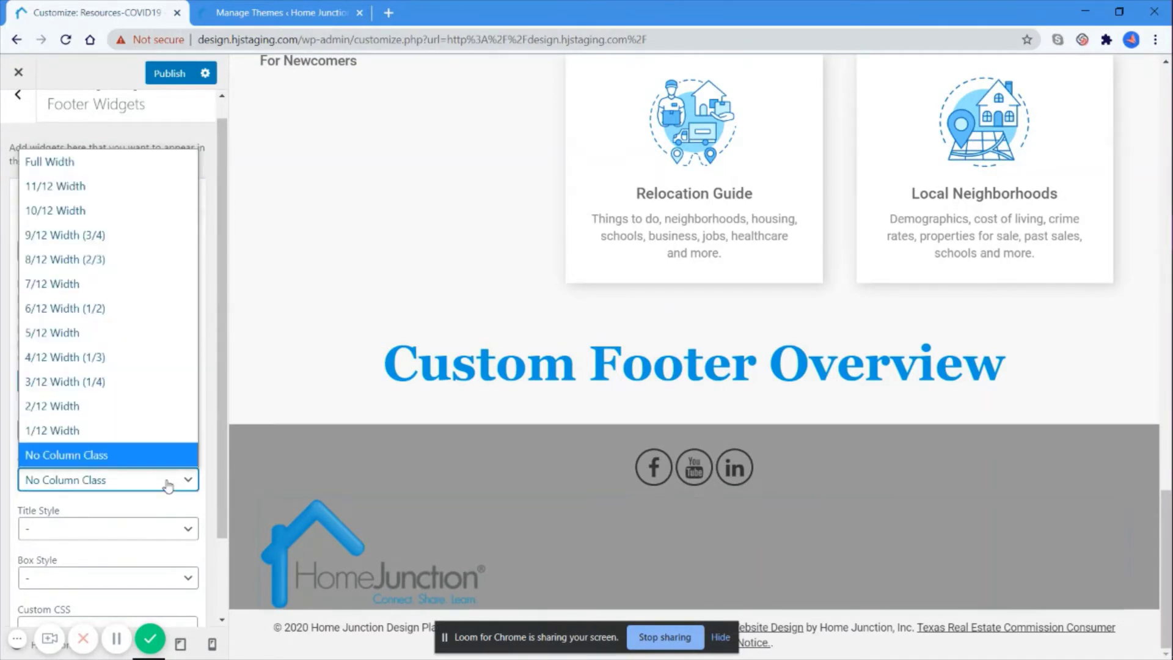
pyautogui.click(140, 359)
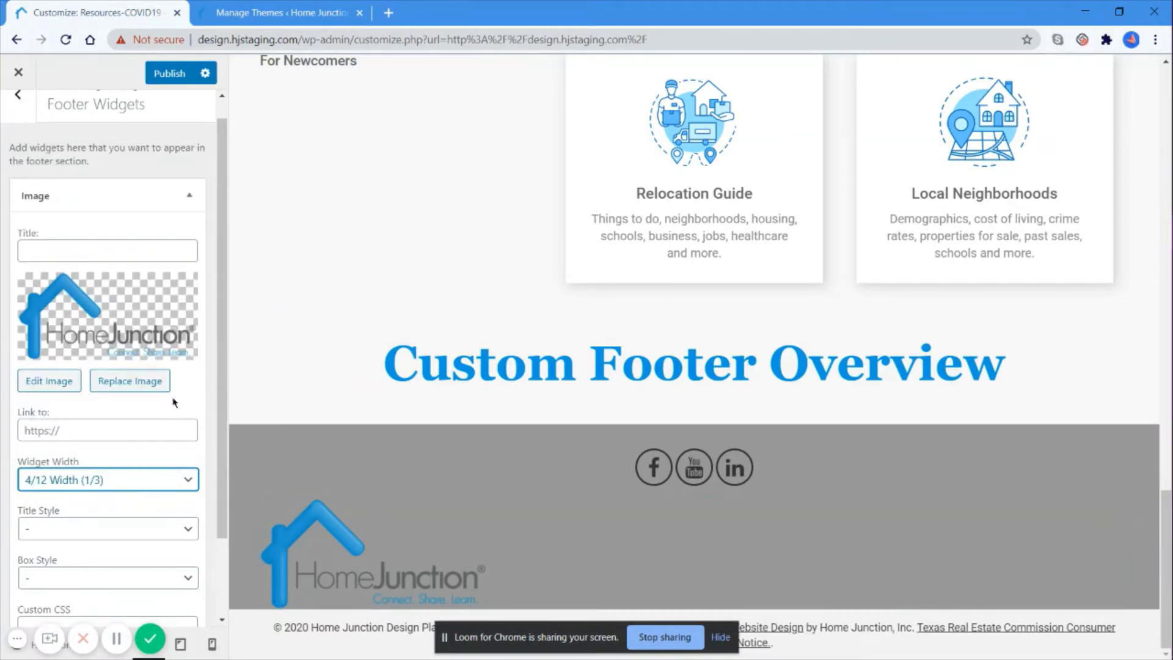
pyautogui.scroll(-2, 173, 465)
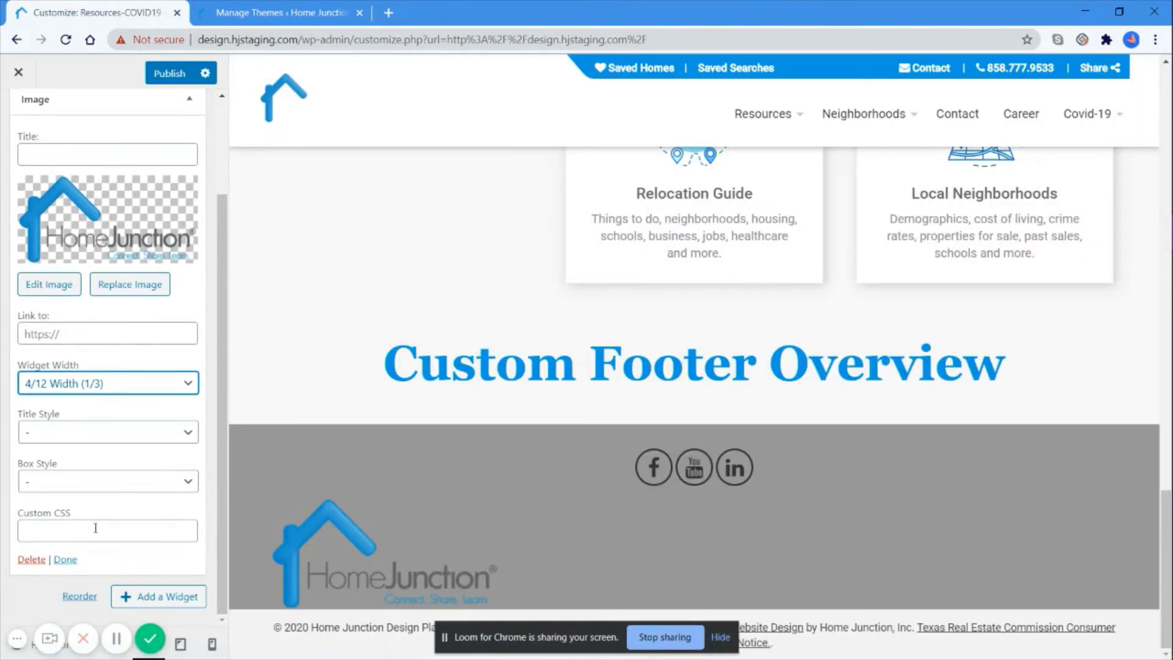
pyautogui.click(66, 561)
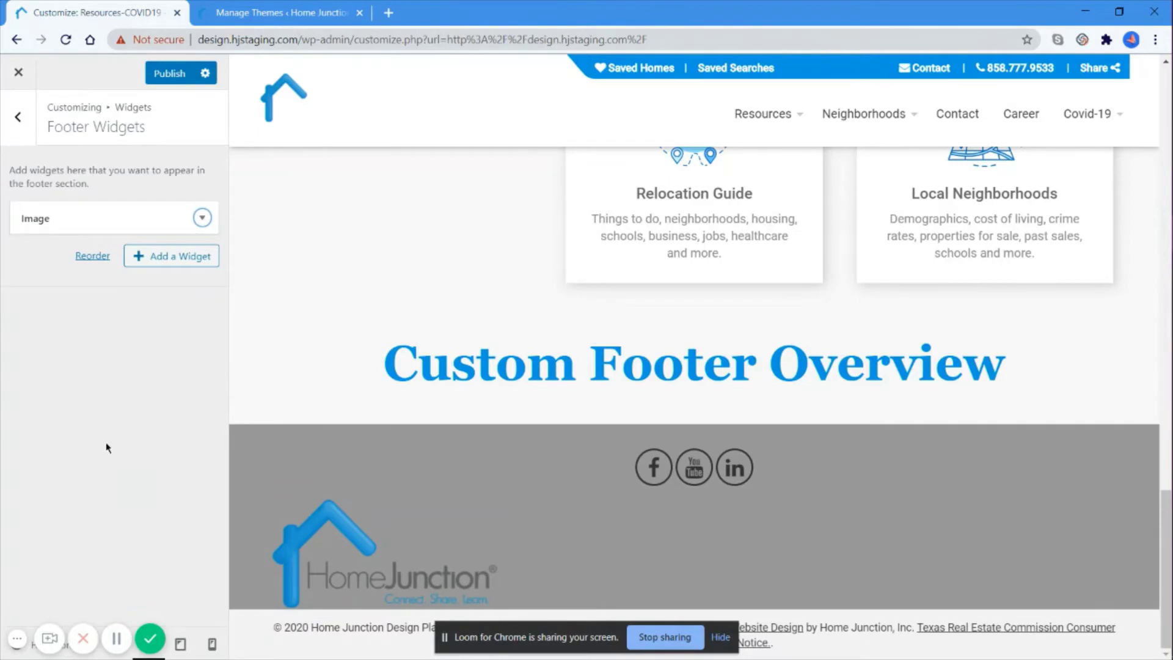
# Step: Add a Blvd Contact Info widget to the footer after the Image widget
pyautogui.click(175, 263)
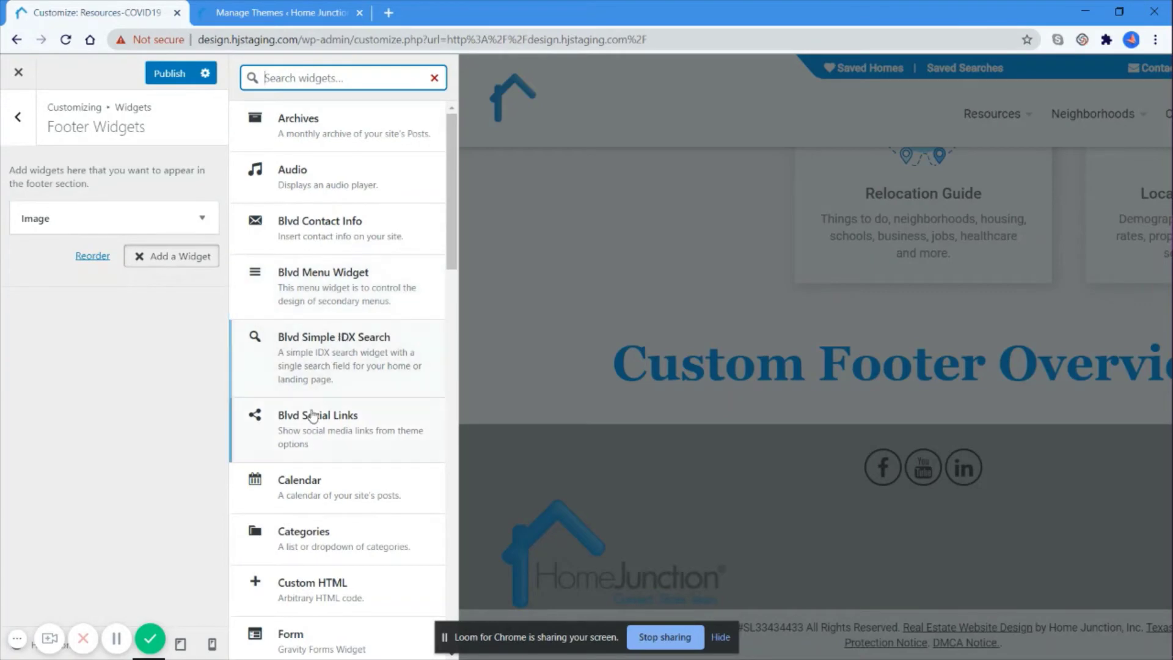
pyautogui.click(345, 238)
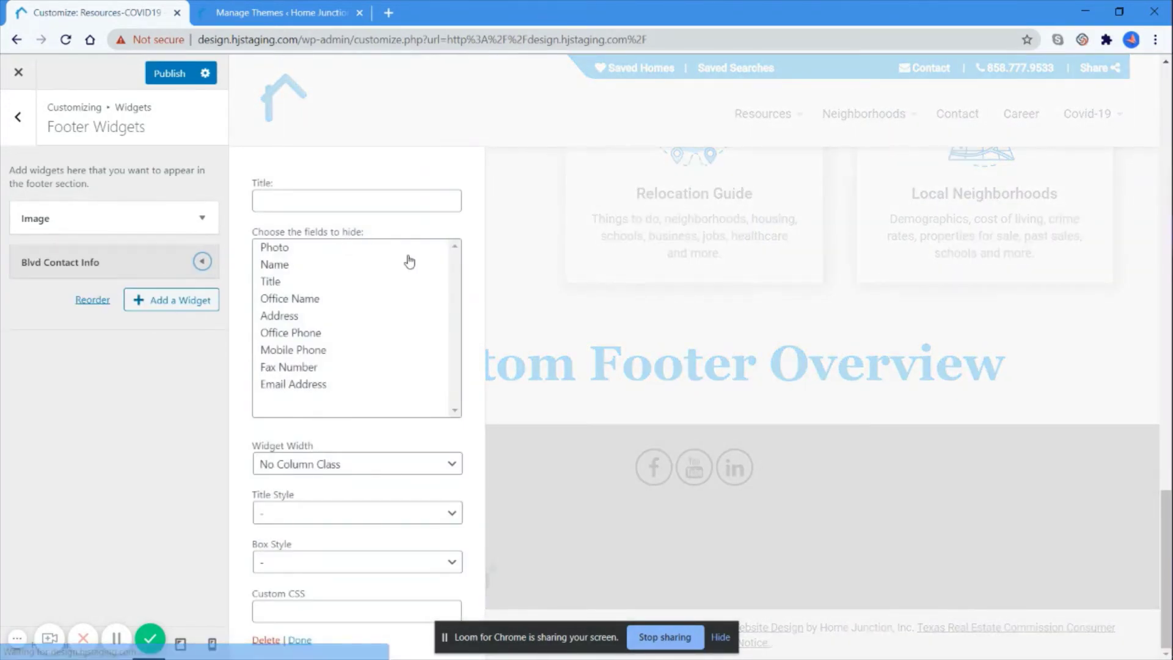
pyautogui.scroll(-2, 633, 431)
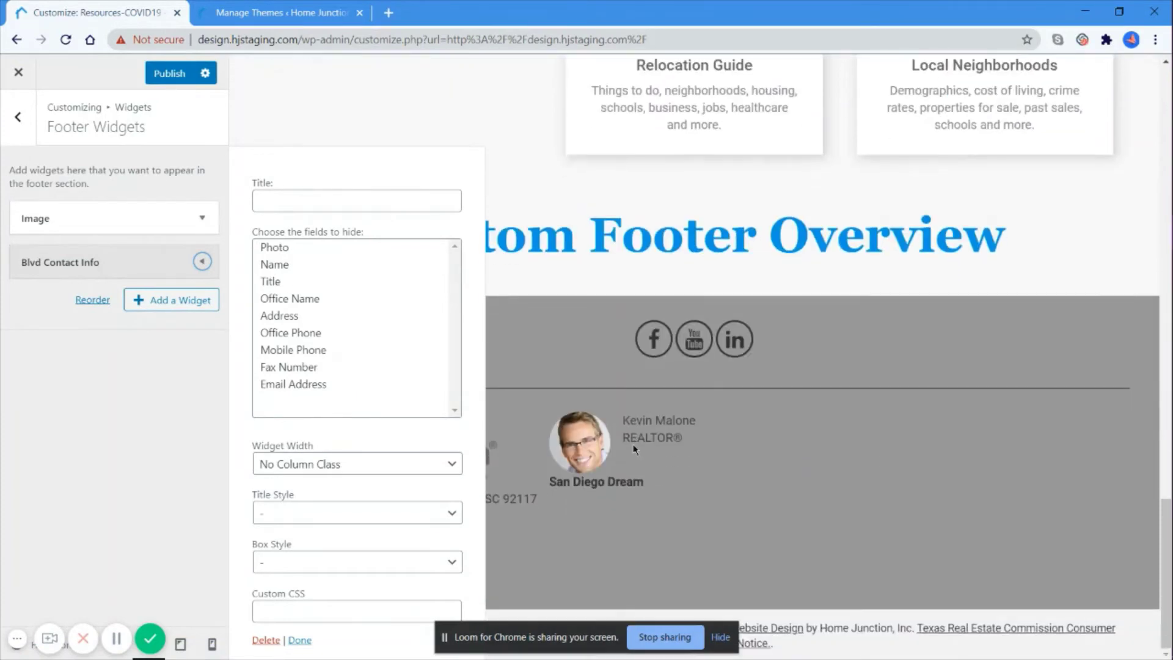
pyautogui.hotkey('ctrl', '-')
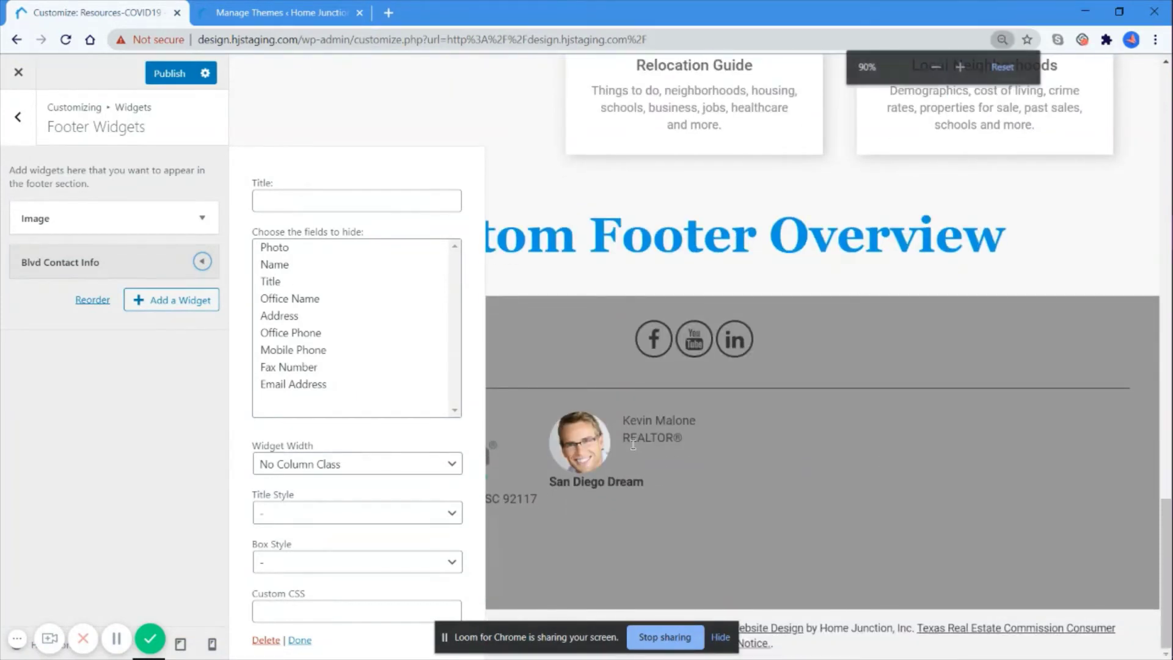
pyautogui.hotkey('ctrl', '-')
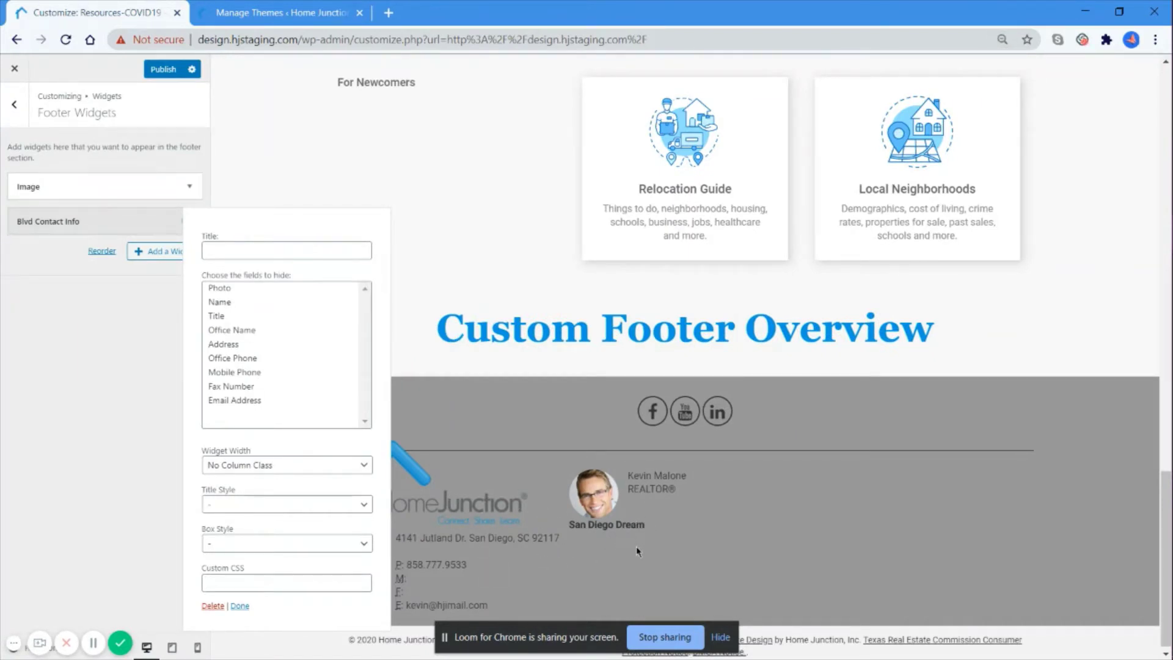
pyautogui.click(329, 245)
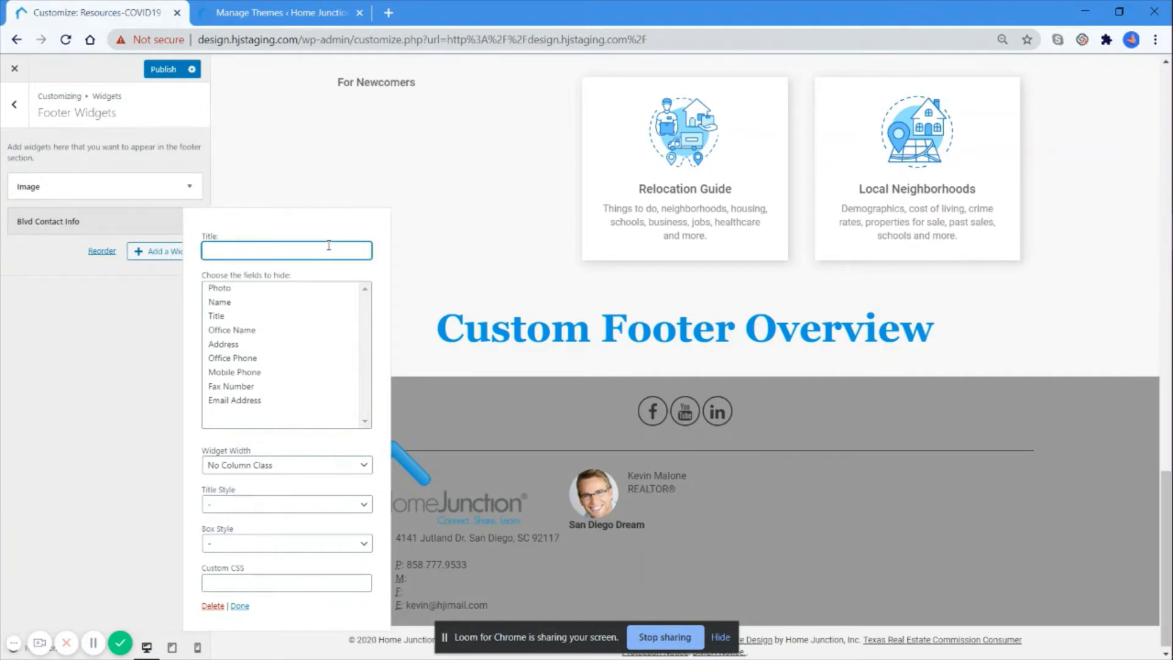
# Step: Switch to the WordPress admin tab and review the agent and brokerage contact details in the theme options
pyautogui.click(321, 6)
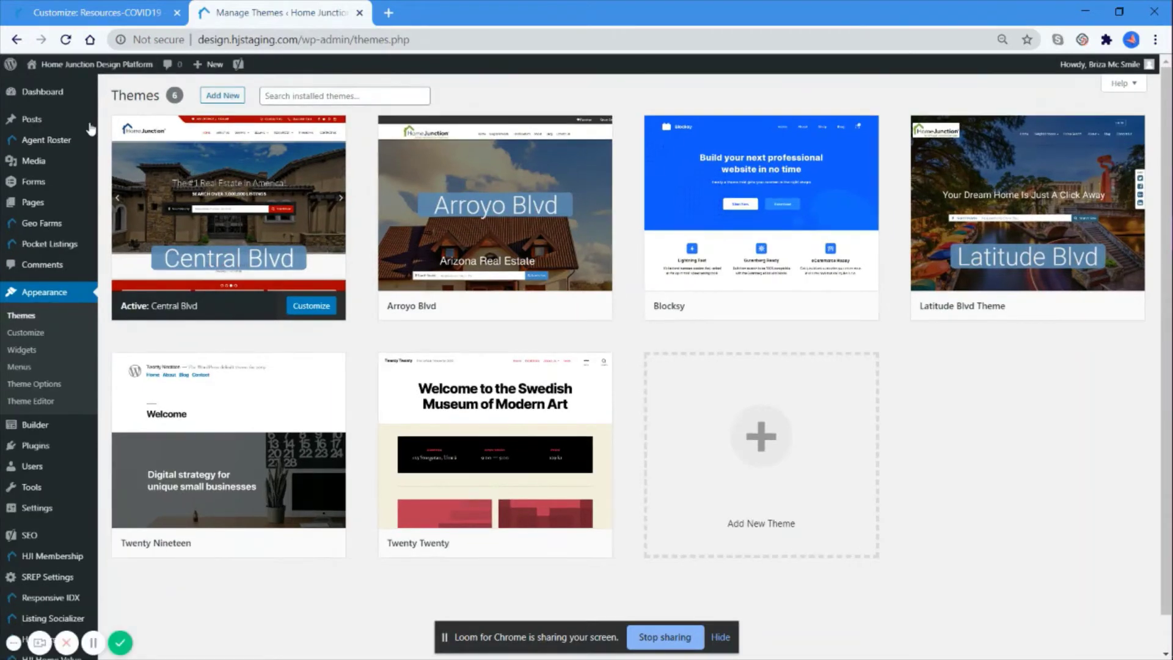
pyautogui.click(45, 297)
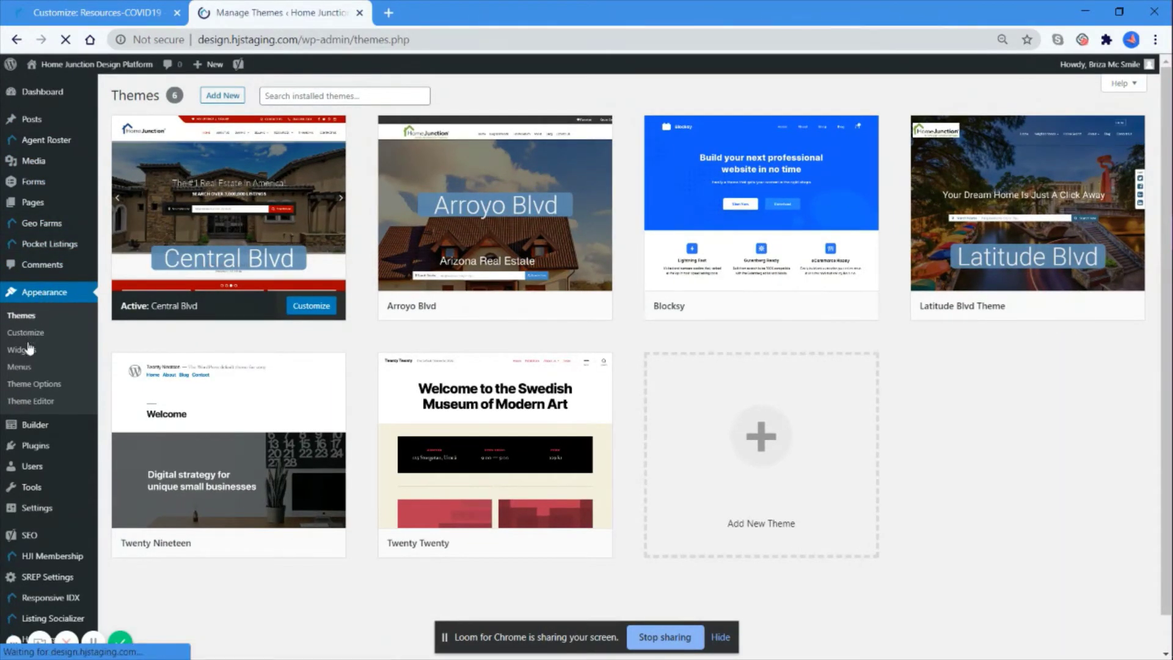
pyautogui.click(23, 385)
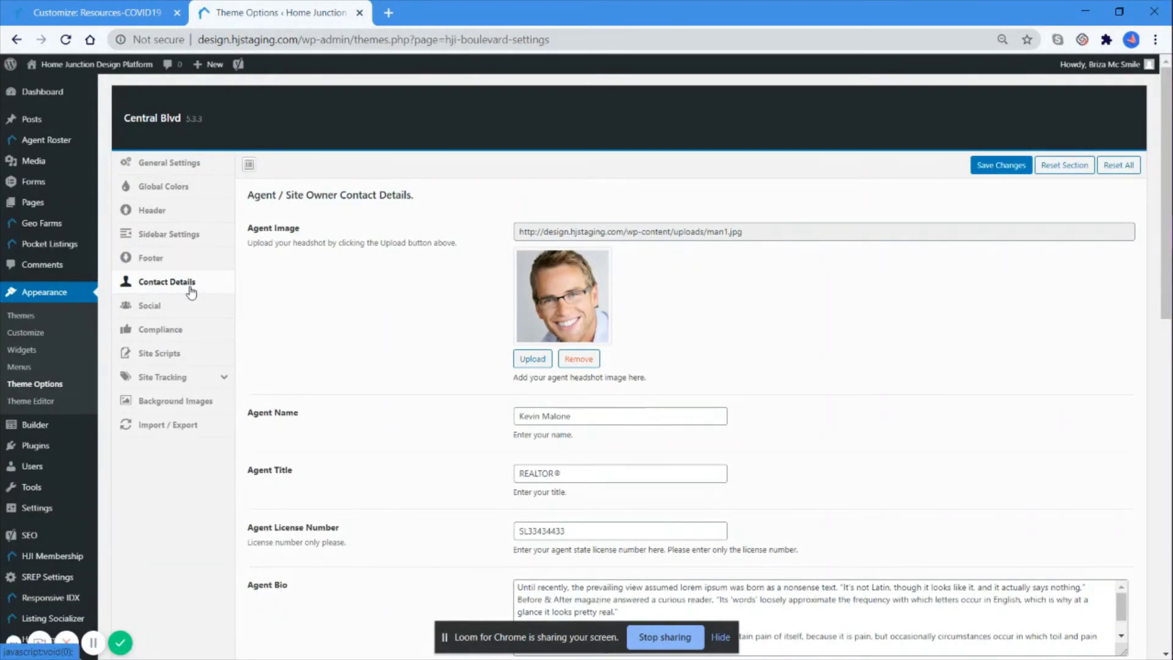
pyautogui.scroll(-6, 443, 336)
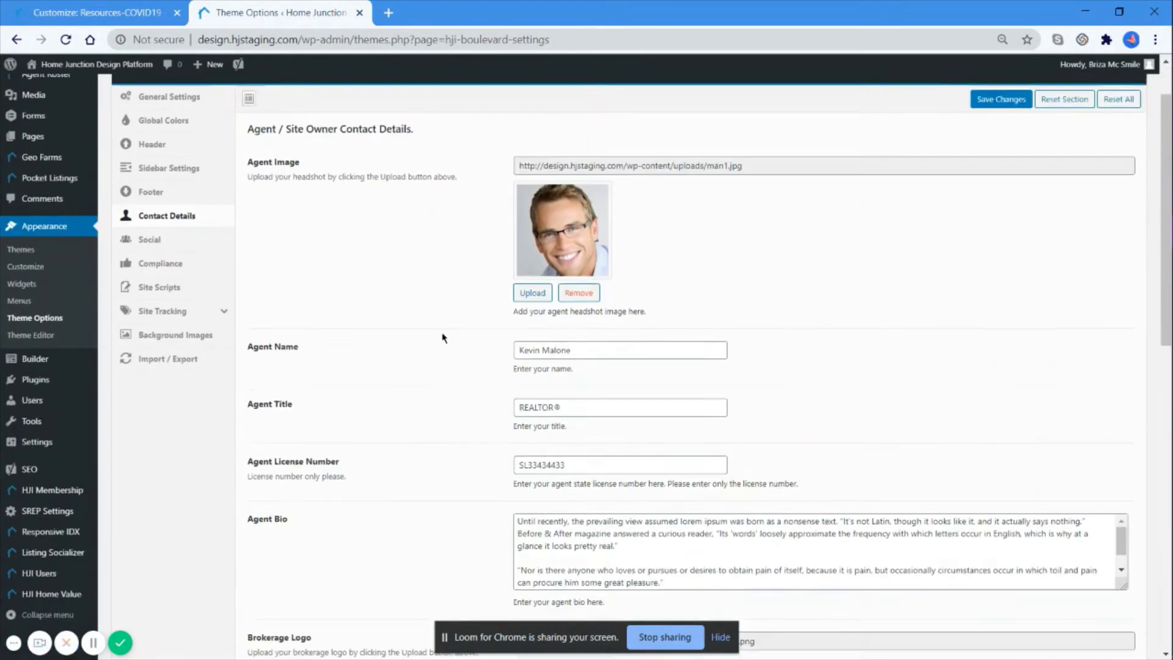
pyautogui.scroll(-4, 443, 337)
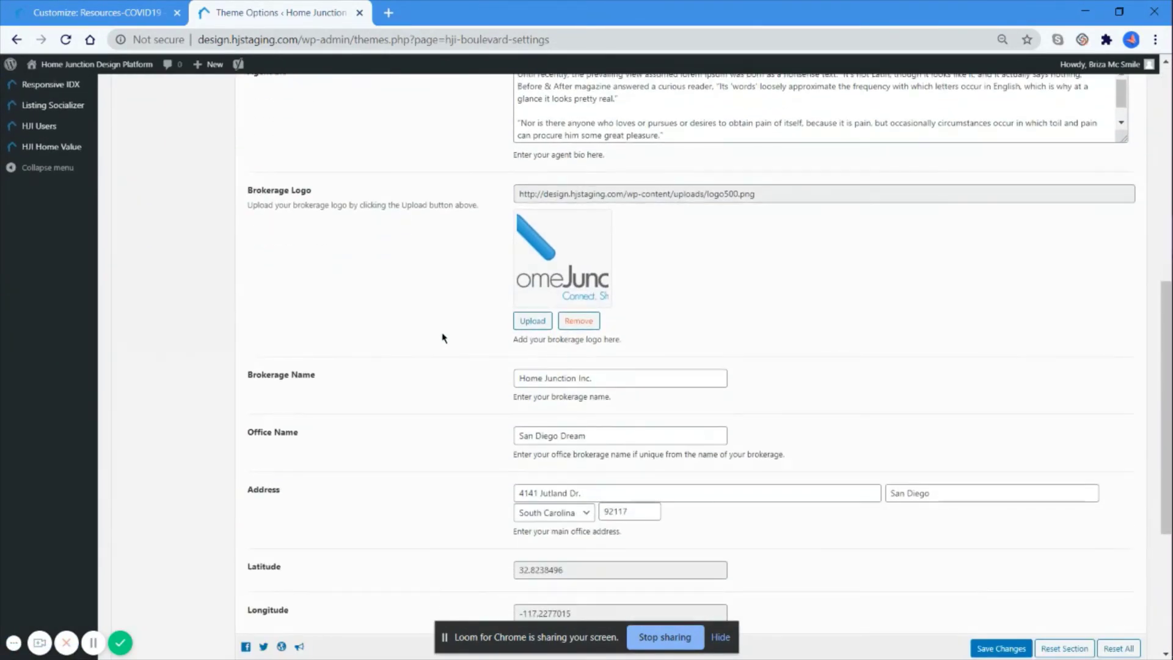
pyautogui.scroll(10, 443, 338)
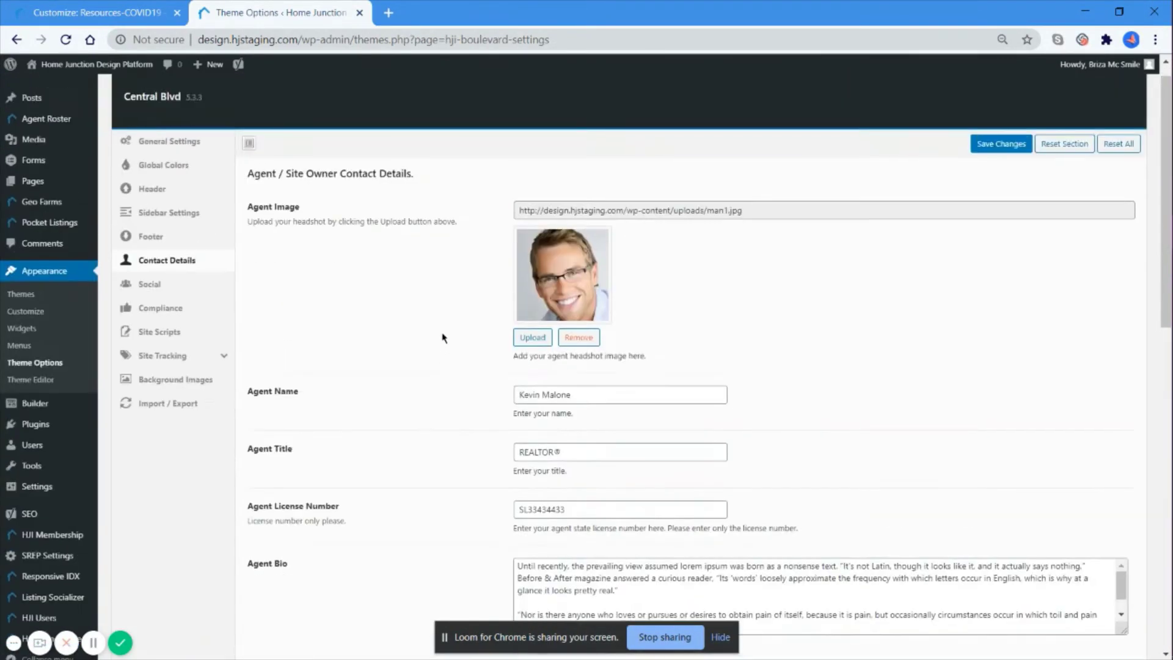
# Step: Return to the customizer and set the Blvd Contact Info widget's title to "Contact"
pyautogui.click(121, 5)
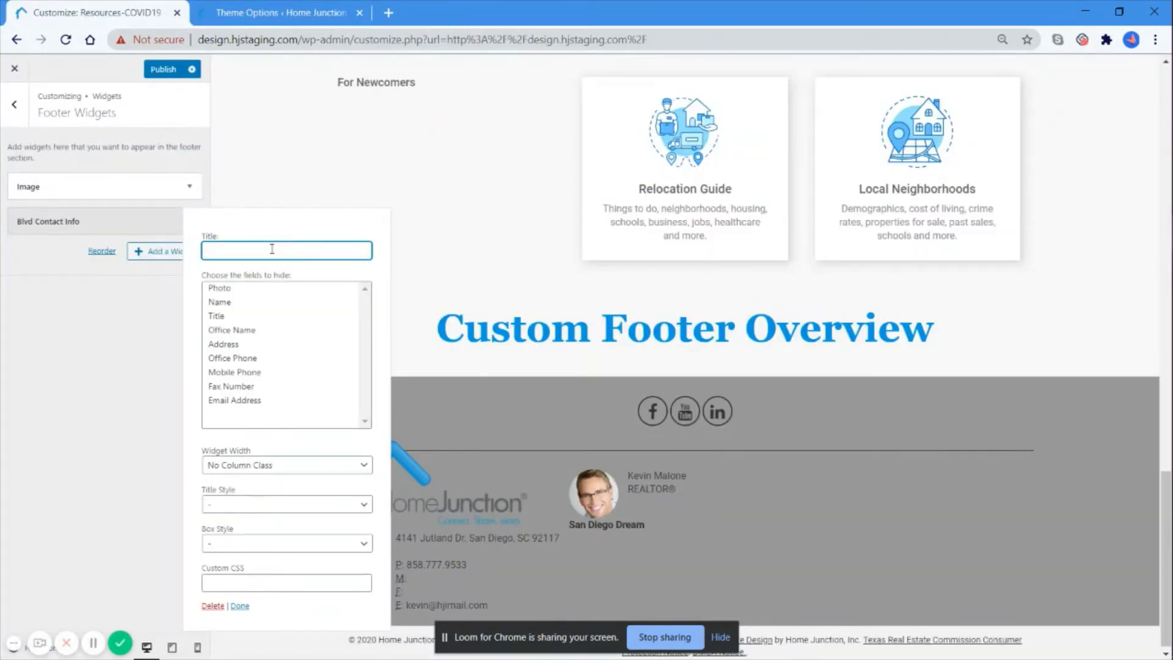
pyautogui.write('ontact')
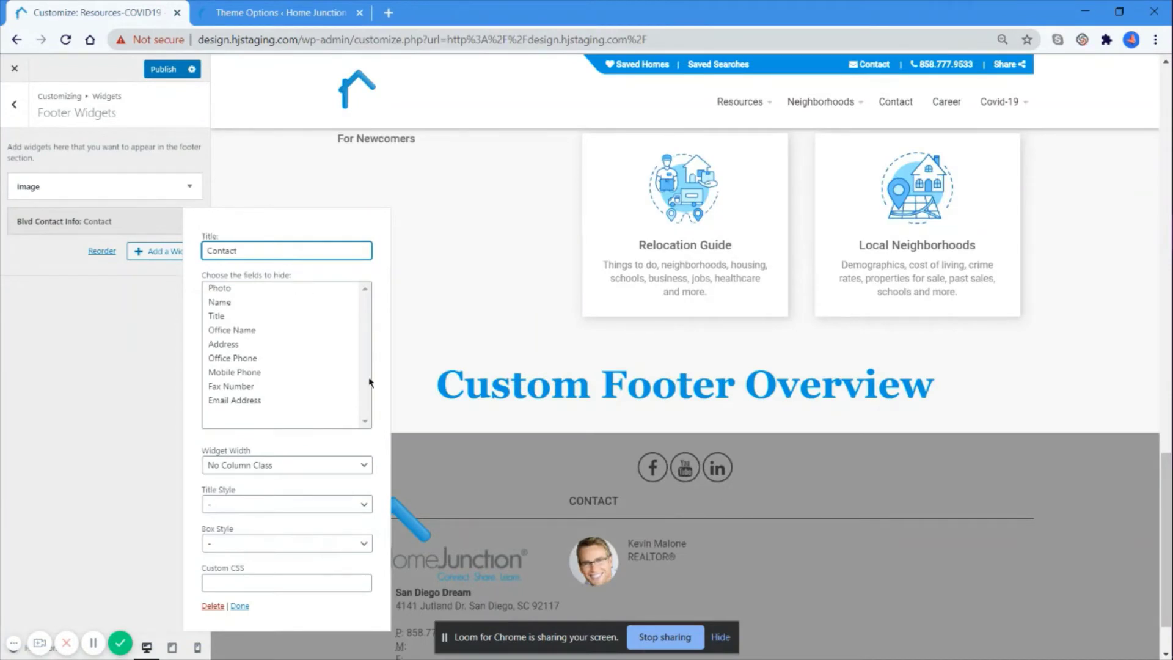
# Step: Hide the Photo, Mobile Phone and Fax Number fields in the Blvd Contact Info widget
pyautogui.scroll(-2, 426, 436)
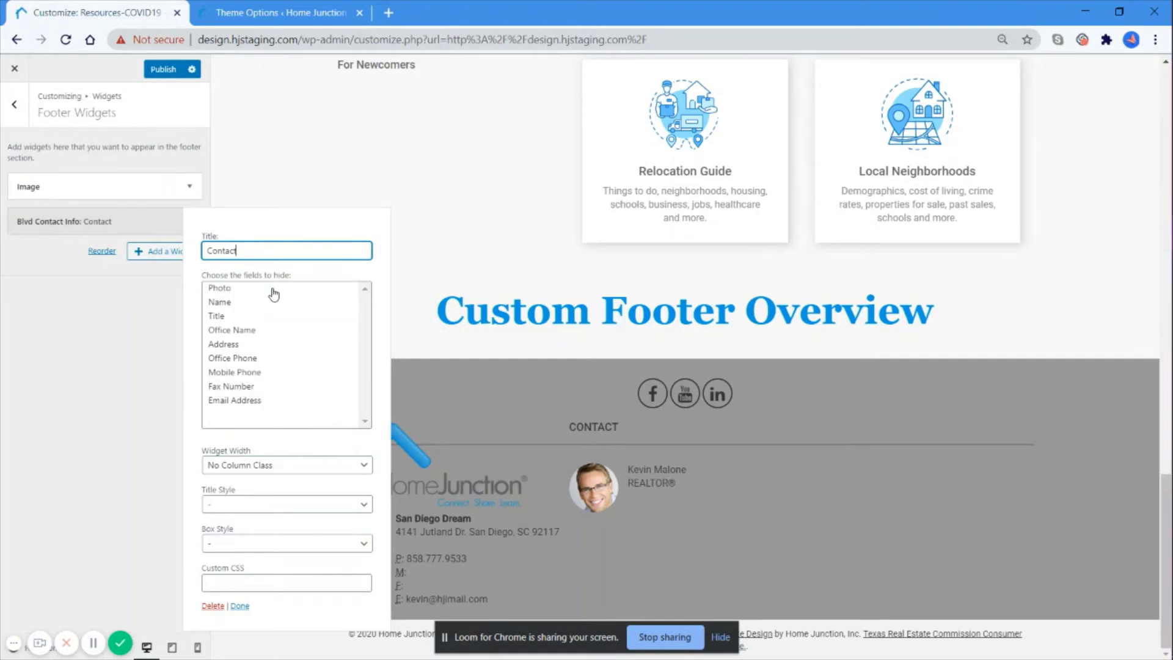
pyautogui.click(272, 289)
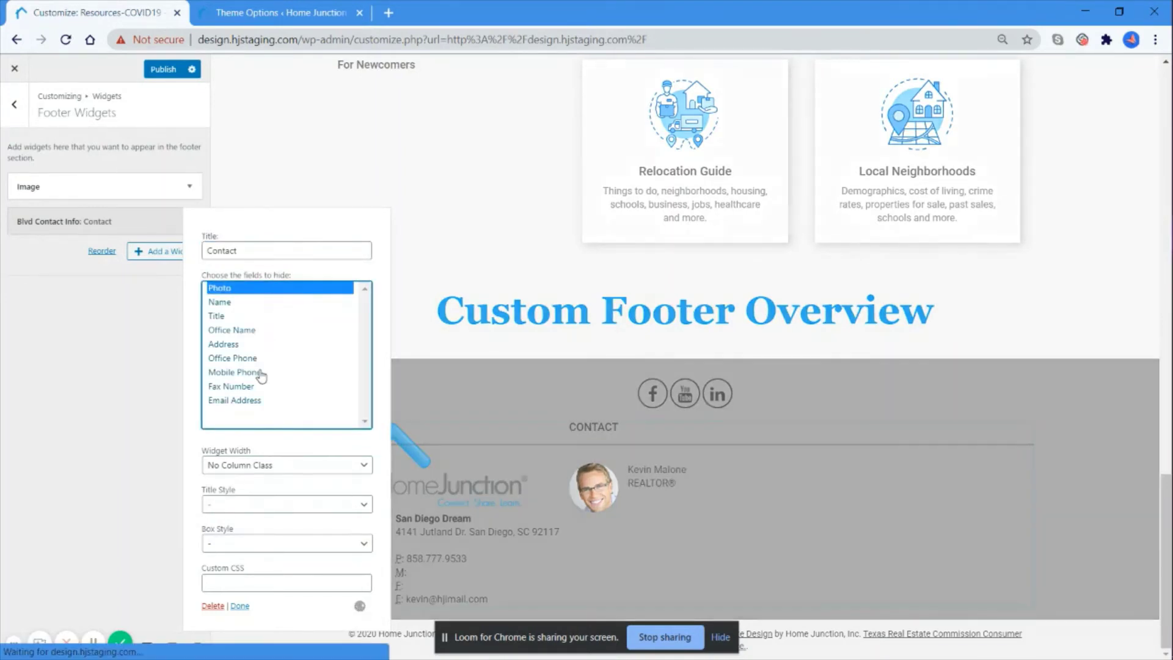
pyautogui.keyDown('ctrl'); pyautogui.click(262, 373); pyautogui.keyUp('ctrl')
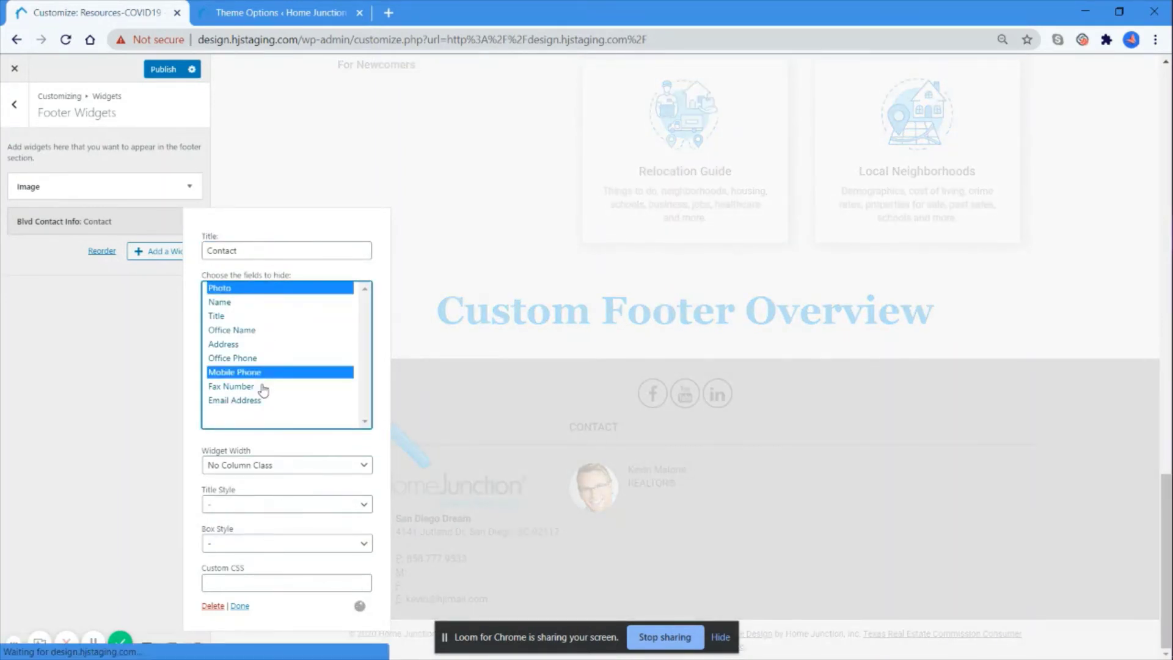
pyautogui.keyDown('ctrl'); pyautogui.click(263, 387); pyautogui.keyUp('ctrl')
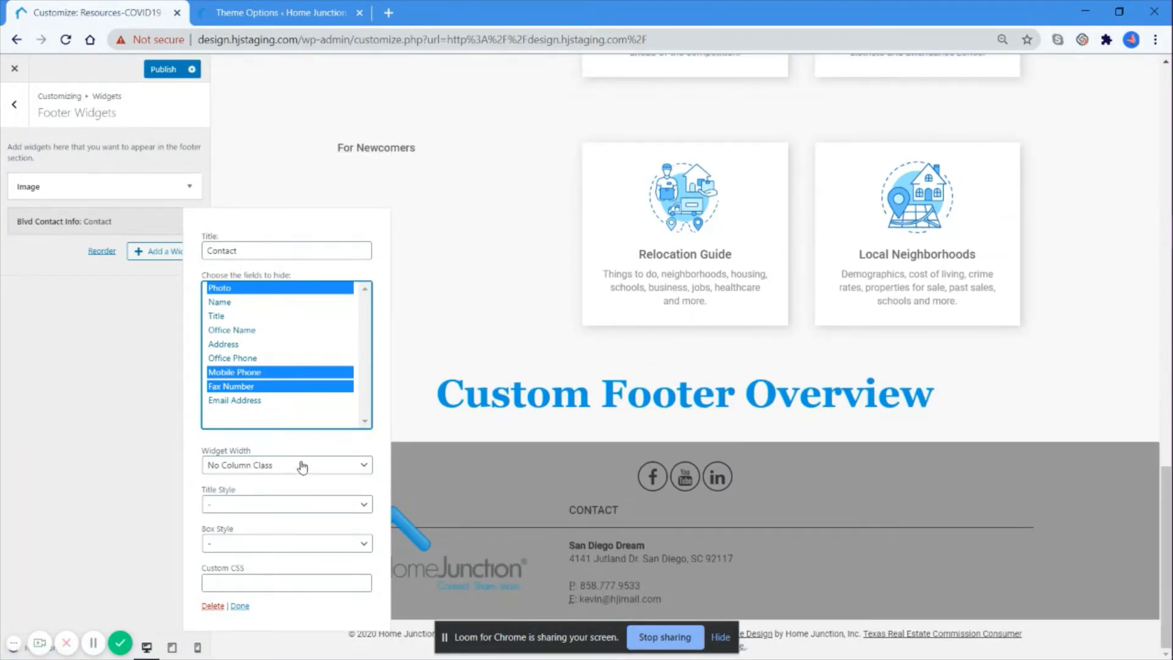
# Step: Set the Blvd Contact Info widget's width to 4/12 Width (1/3) and finish editing the widget
pyautogui.click(301, 465)
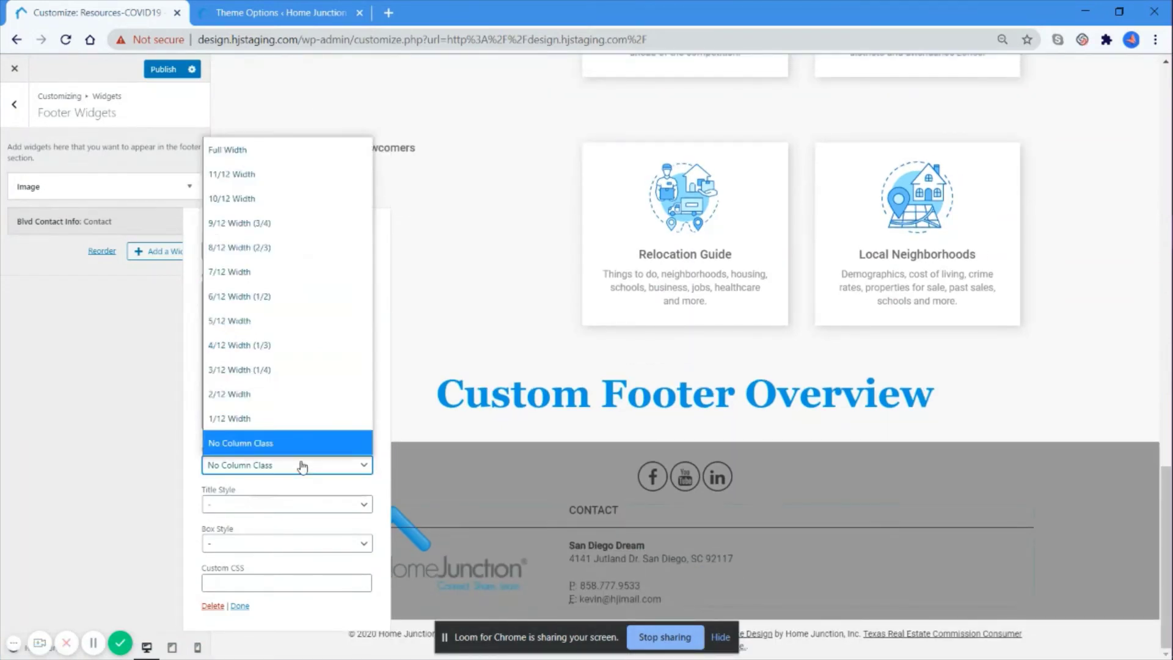
pyautogui.click(308, 345)
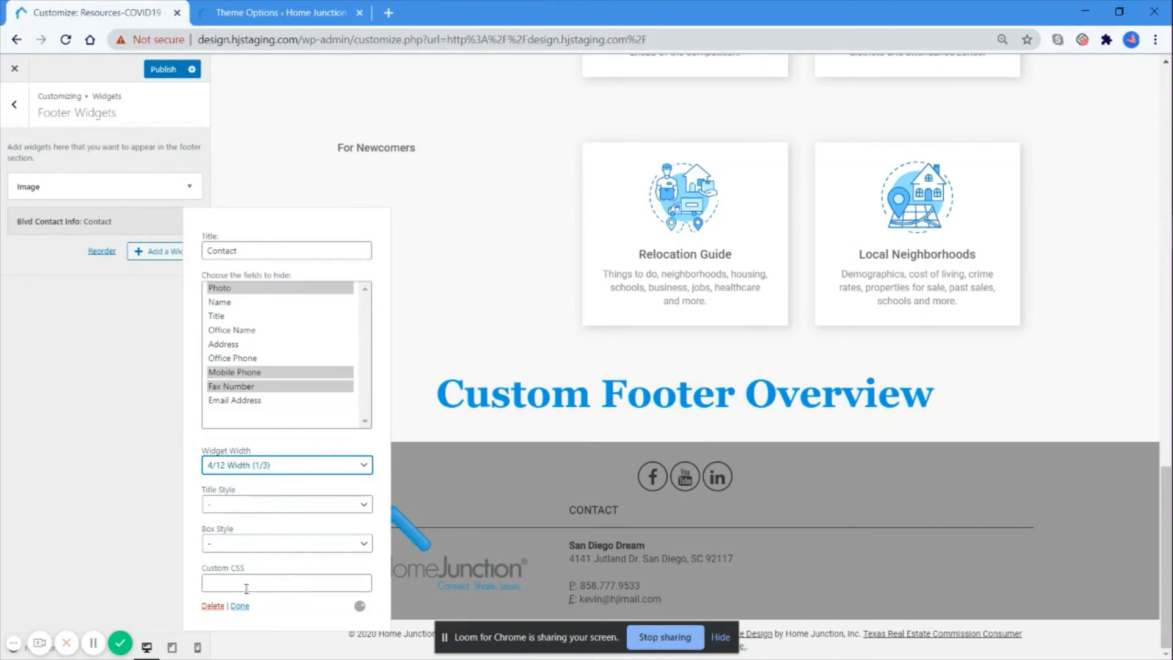
pyautogui.click(240, 607)
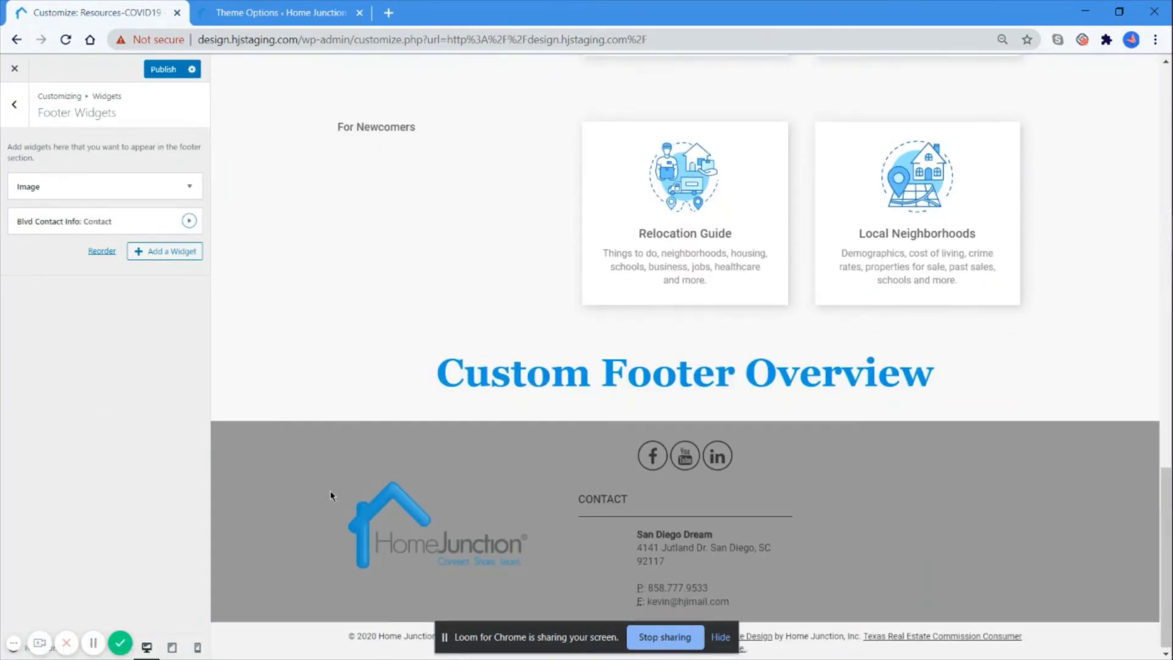
# Step: Add a Blvd Menu Widget to the footer, titled "Resources" and showing the Resources menu
pyautogui.click(186, 251)
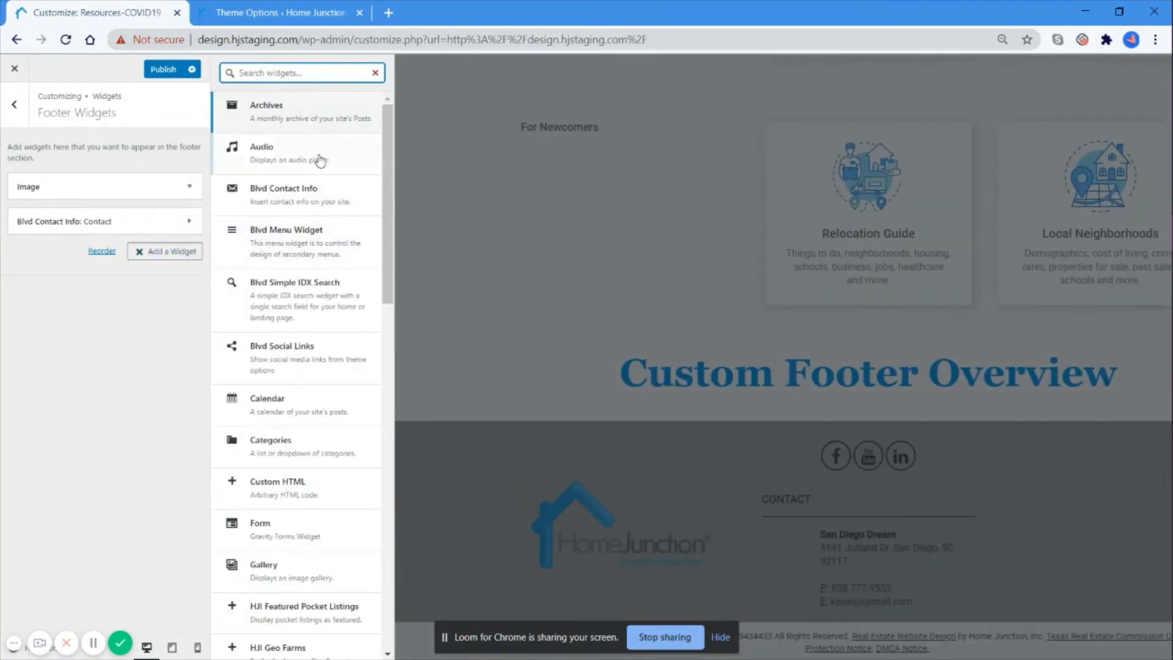
pyautogui.click(307, 254)
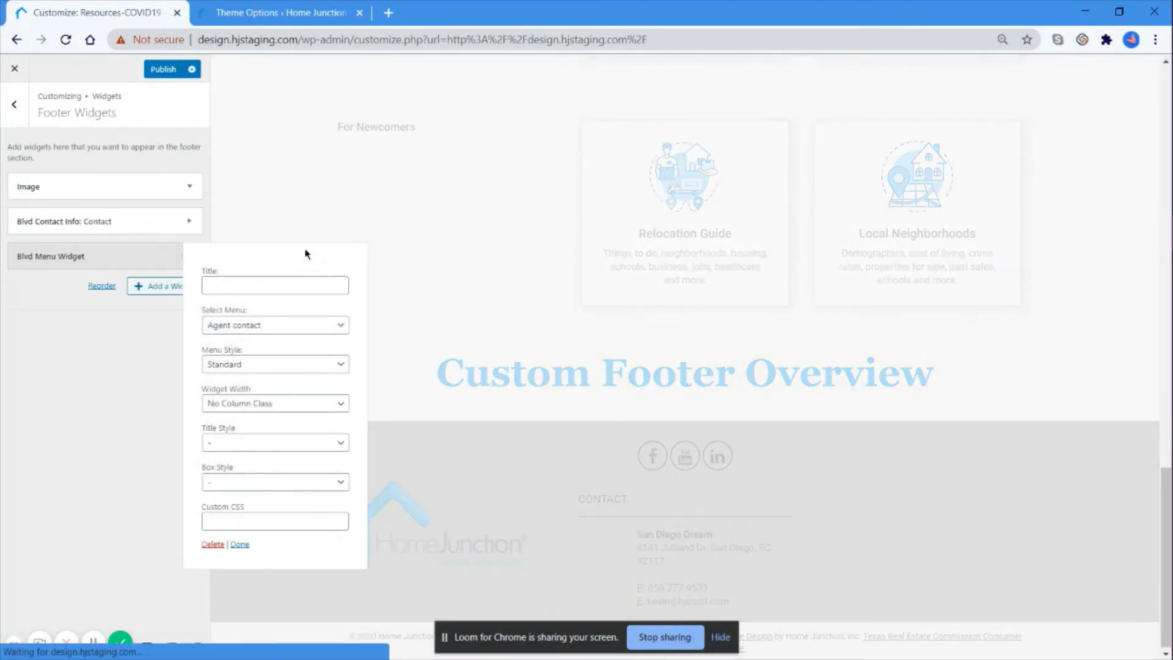
pyautogui.click(298, 284)
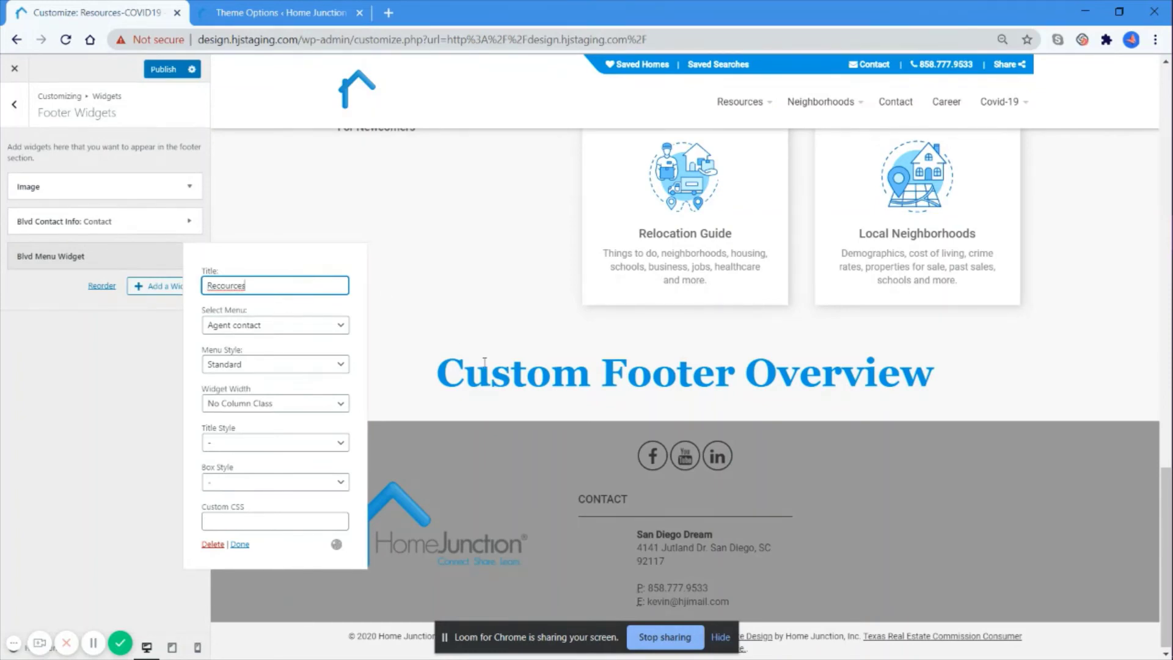
pyautogui.rightClick(240, 285)
pyautogui.click(275, 299)
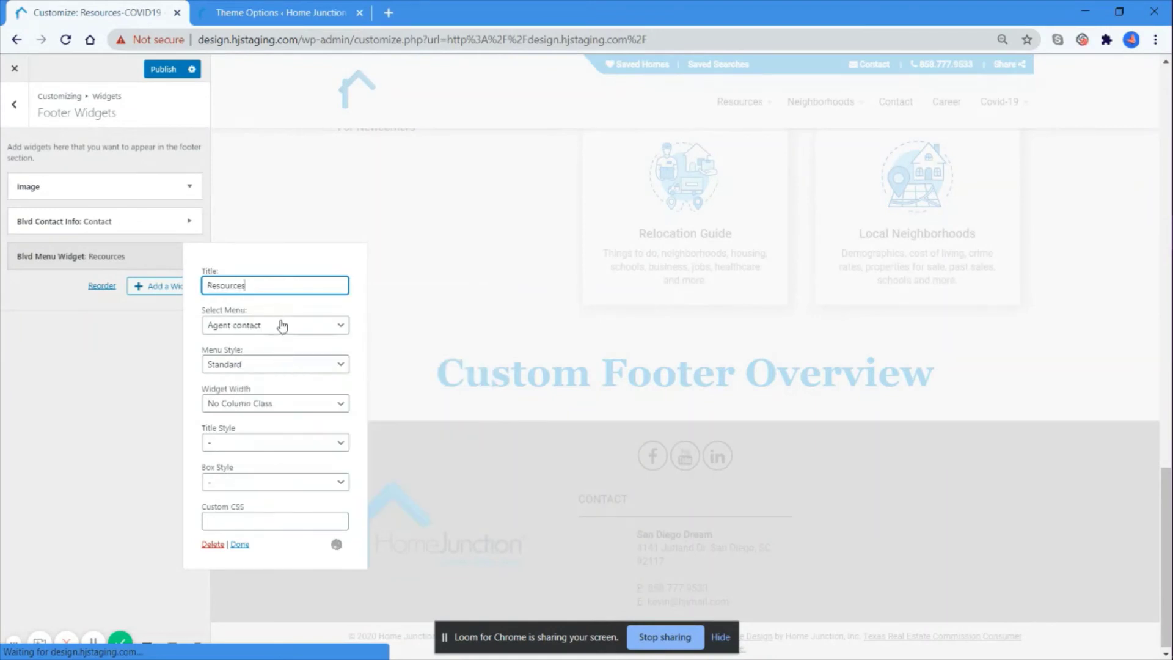
pyautogui.click(283, 325)
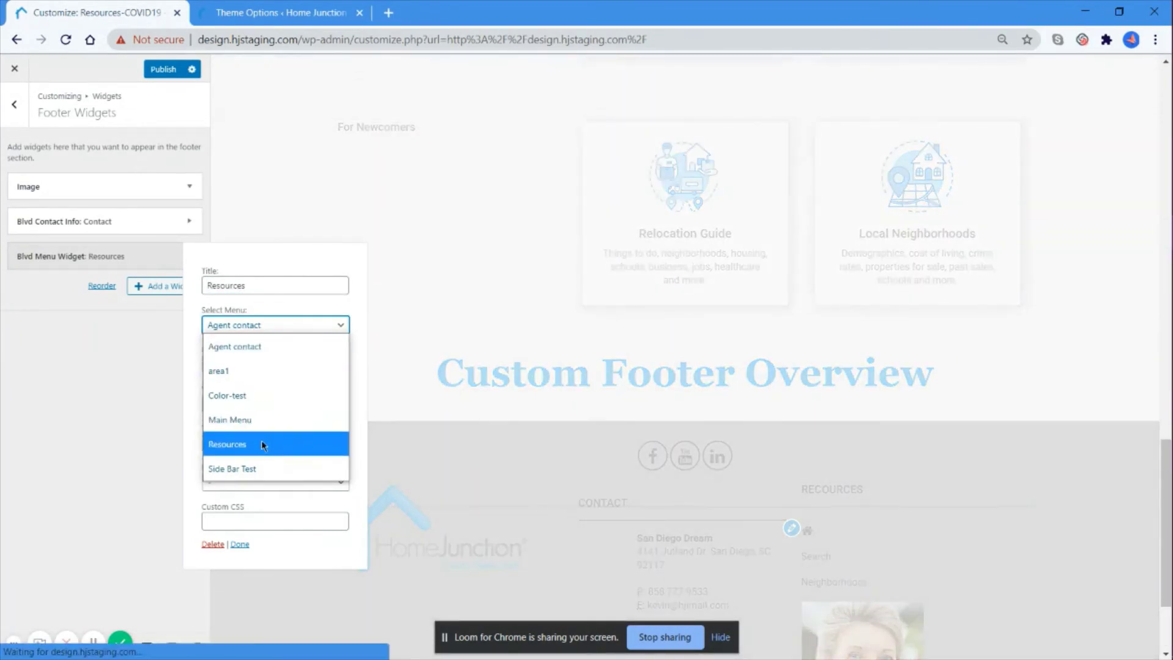
pyautogui.click(262, 444)
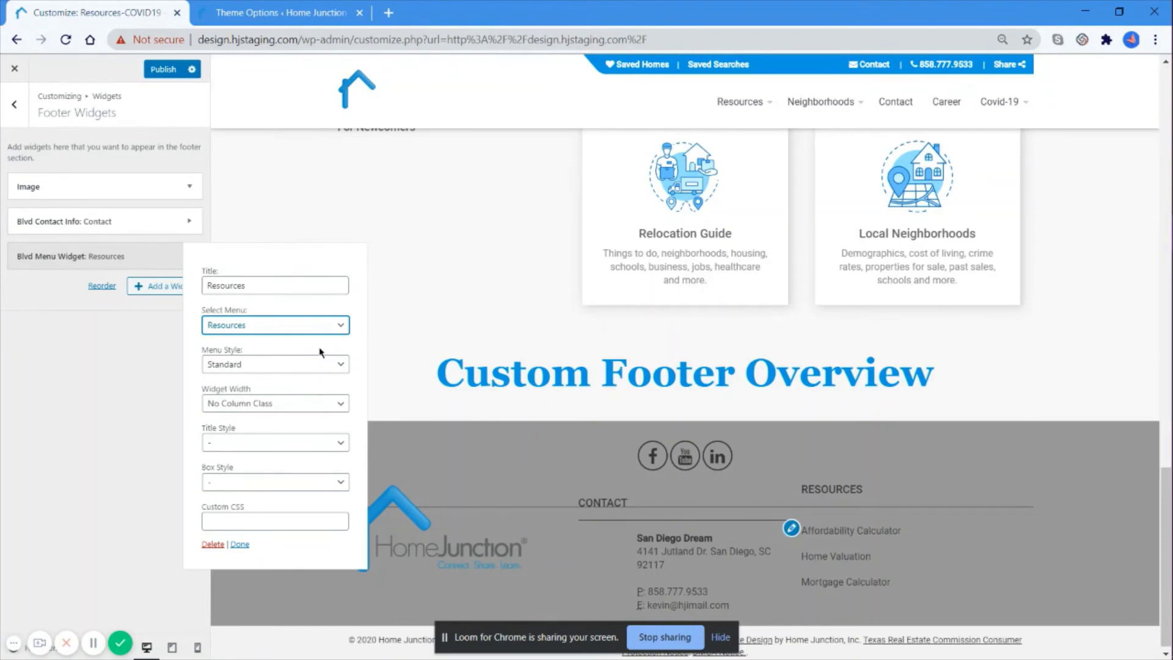
# Step: Switch to the WordPress admin tab, open the Resources menu for editing and move Affordability Calculator below Home Valuation
pyautogui.click(291, 8)
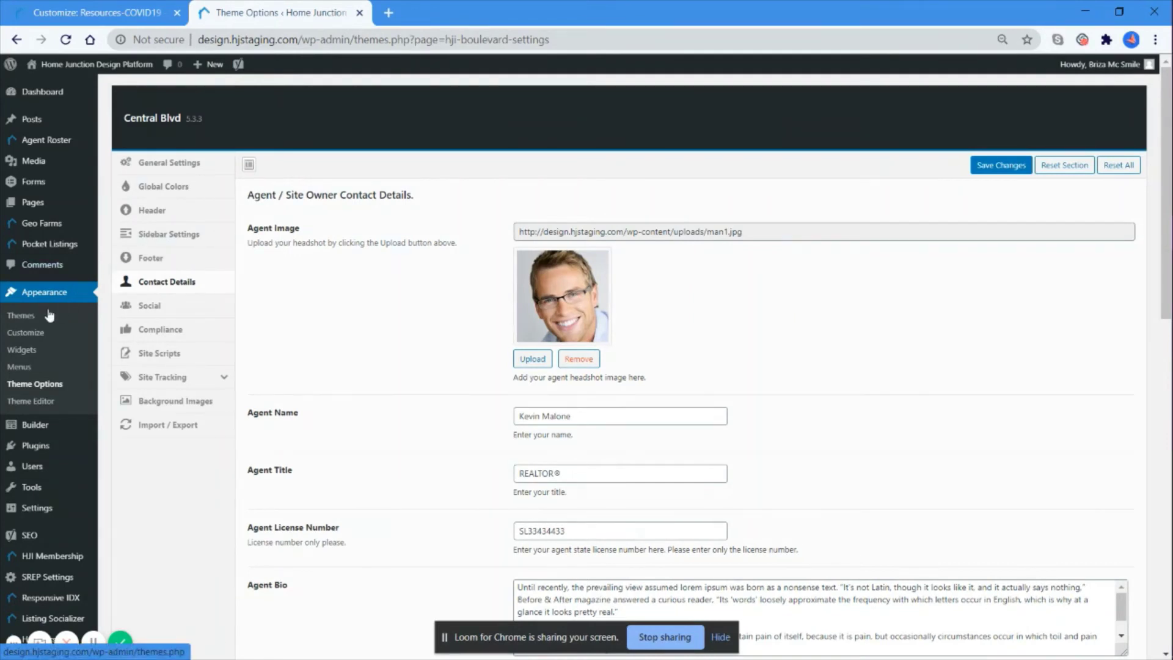
pyautogui.click(24, 373)
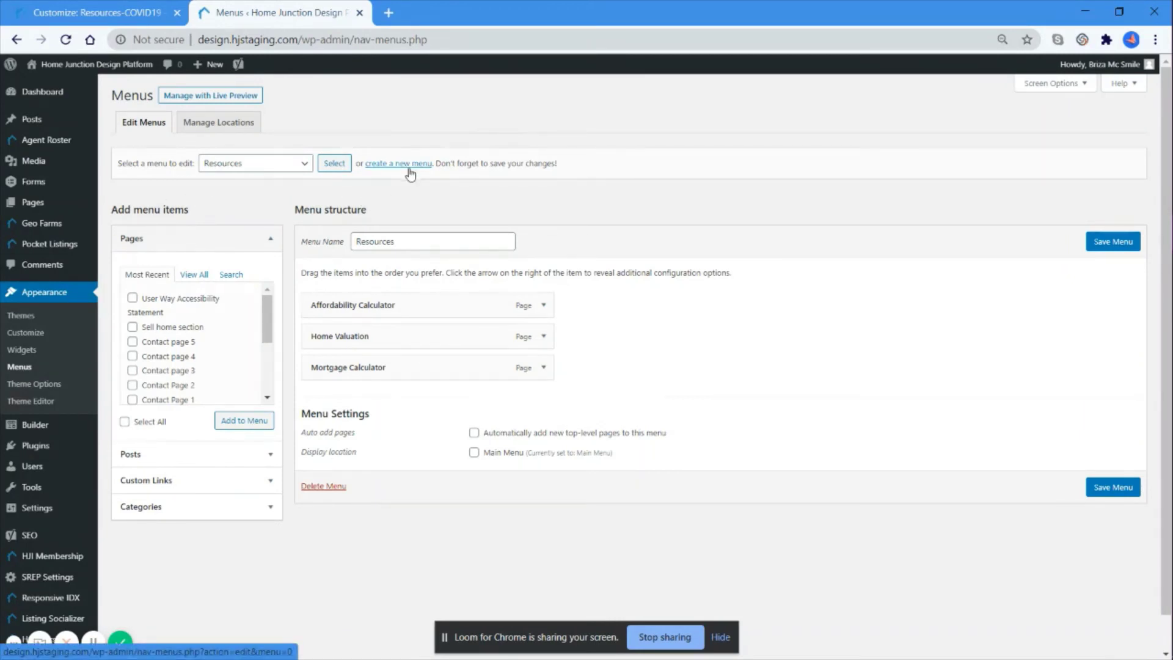
pyautogui.click(297, 166)
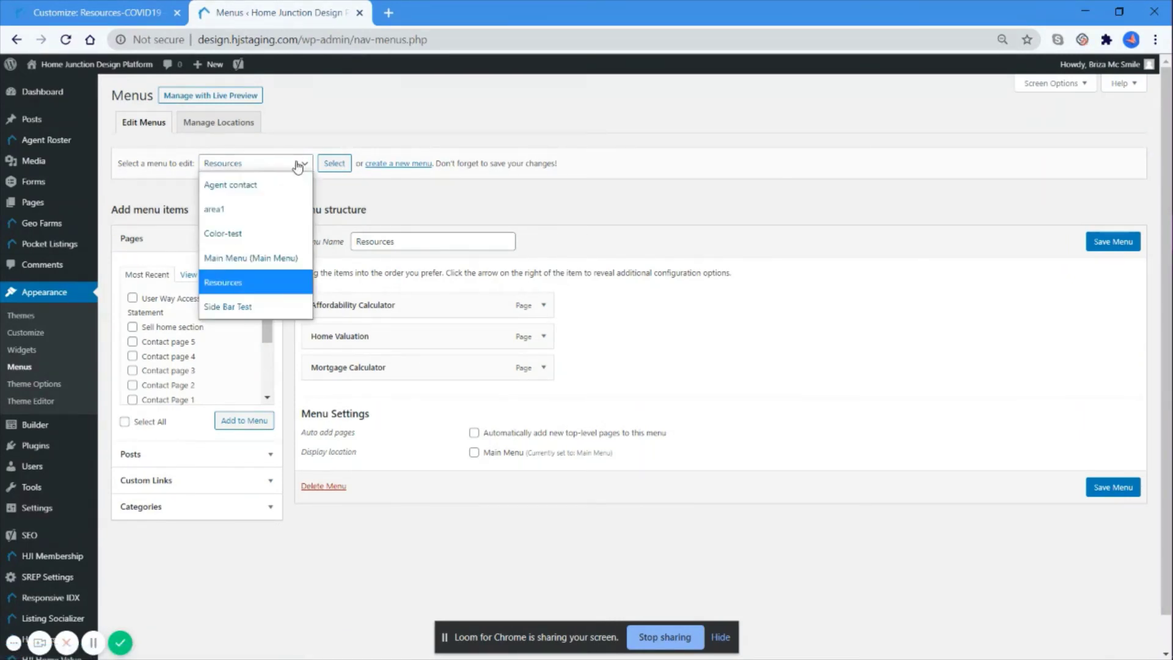
pyautogui.click(277, 281)
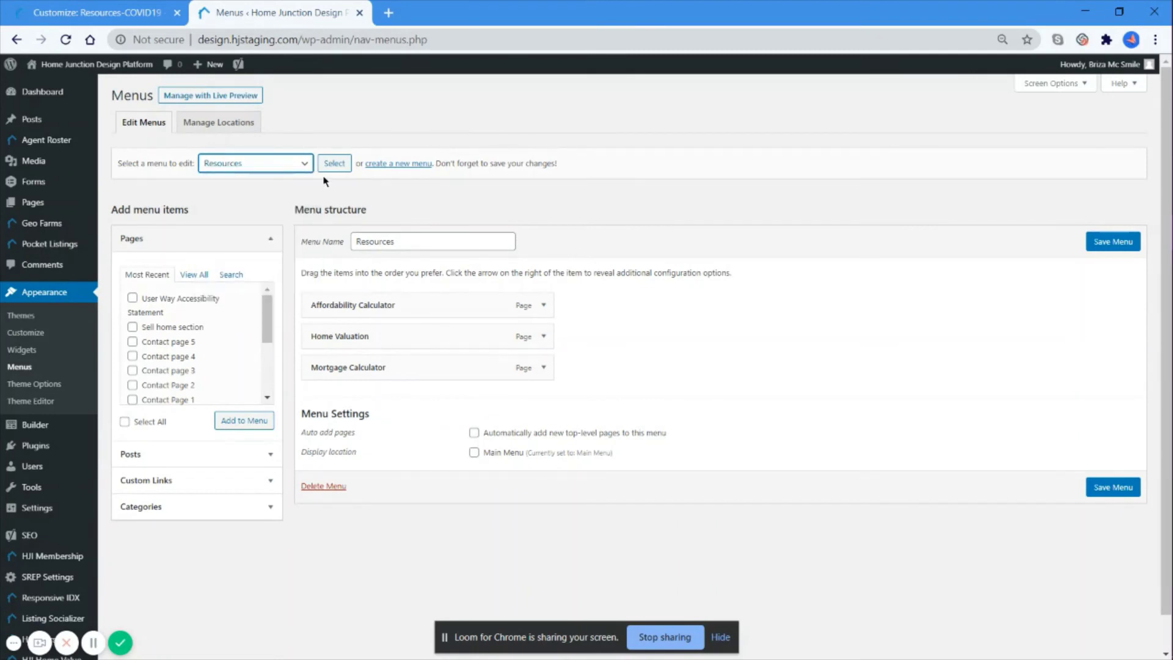
pyautogui.click(330, 170)
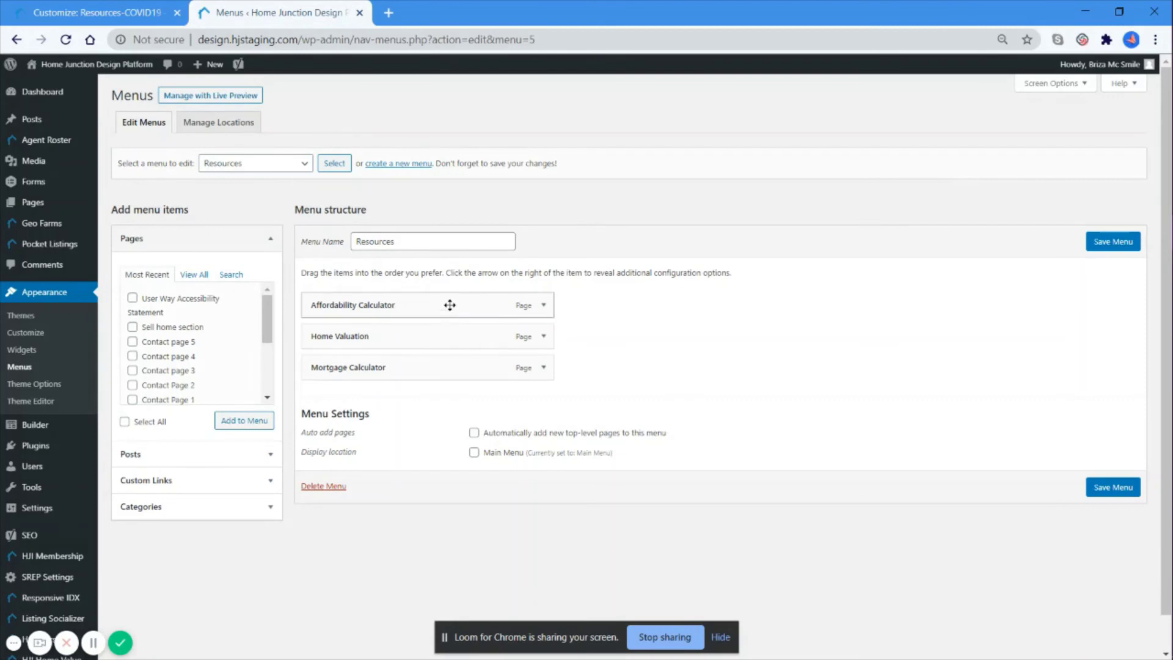
pyautogui.moveTo(449, 304); pyautogui.dragTo(444, 337)
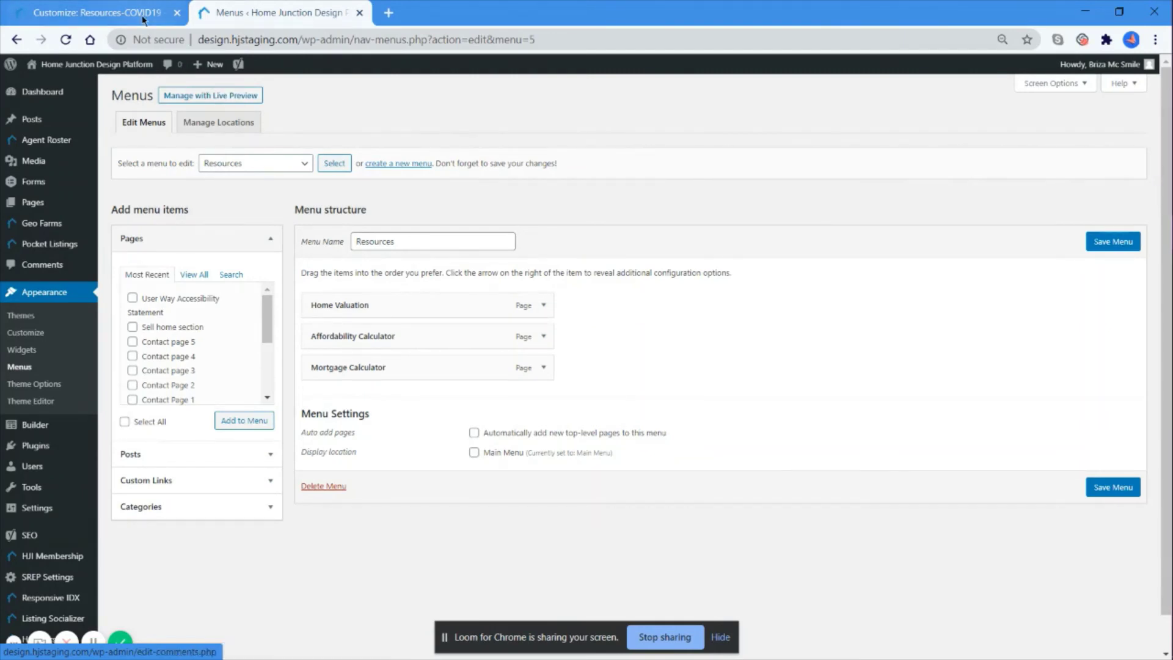
# Step: Return to the customizer and set the Resources menu widget's width to 4/12 Width (1/3)
pyautogui.click(122, 6)
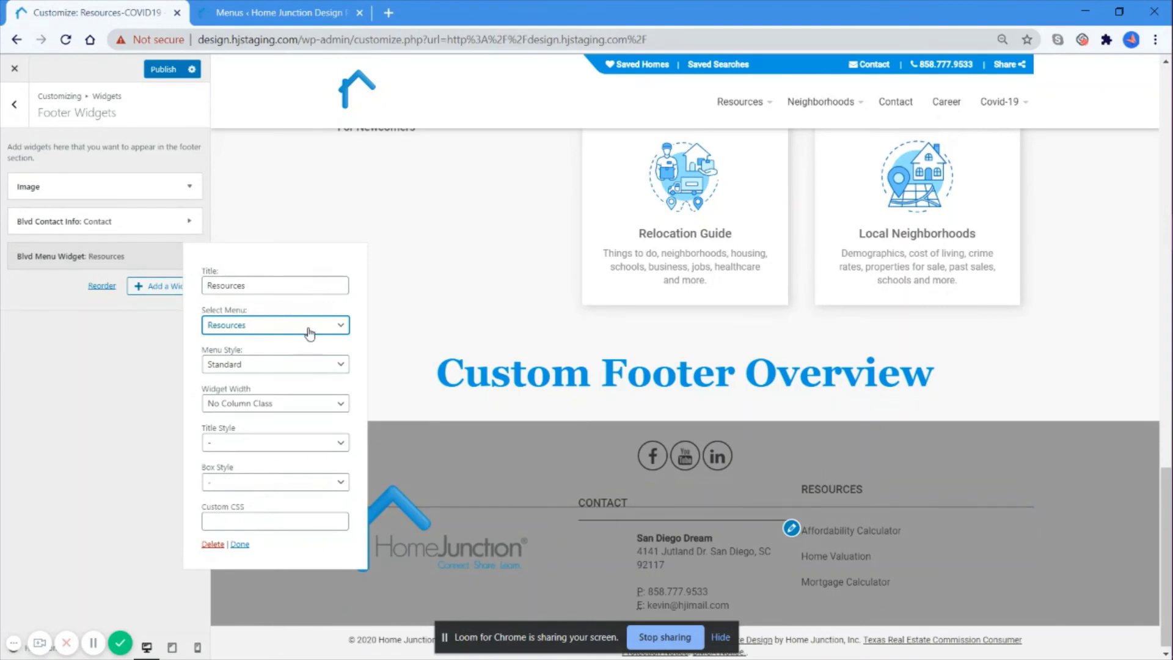
pyautogui.click(299, 367)
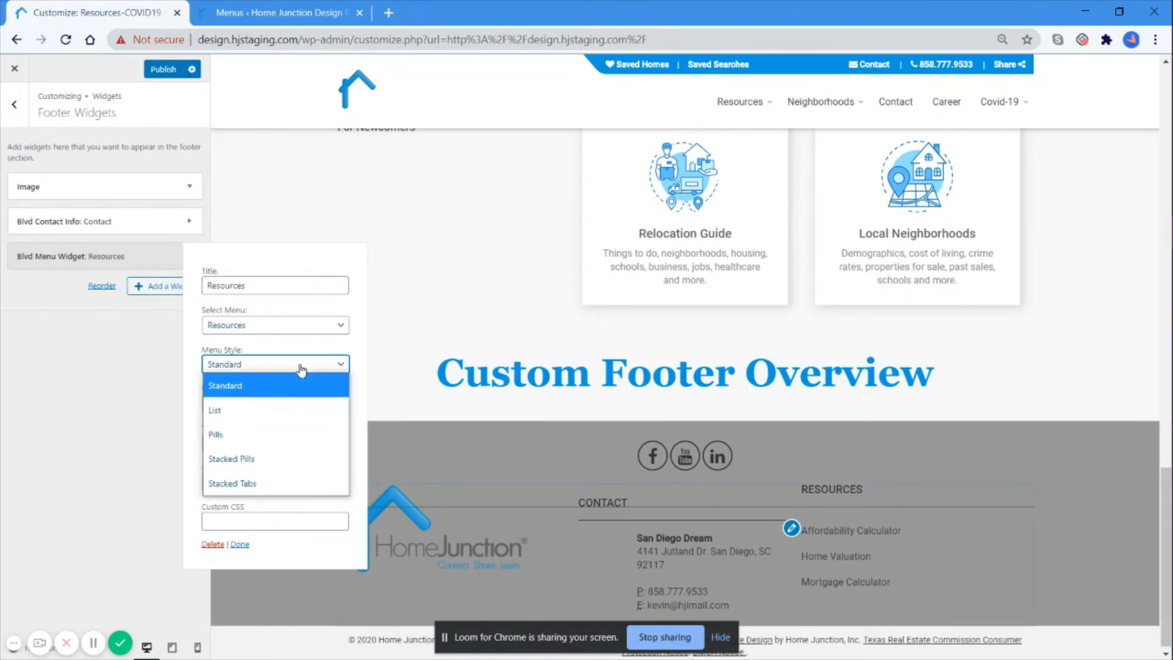
pyautogui.click(300, 366)
pyautogui.click(286, 404)
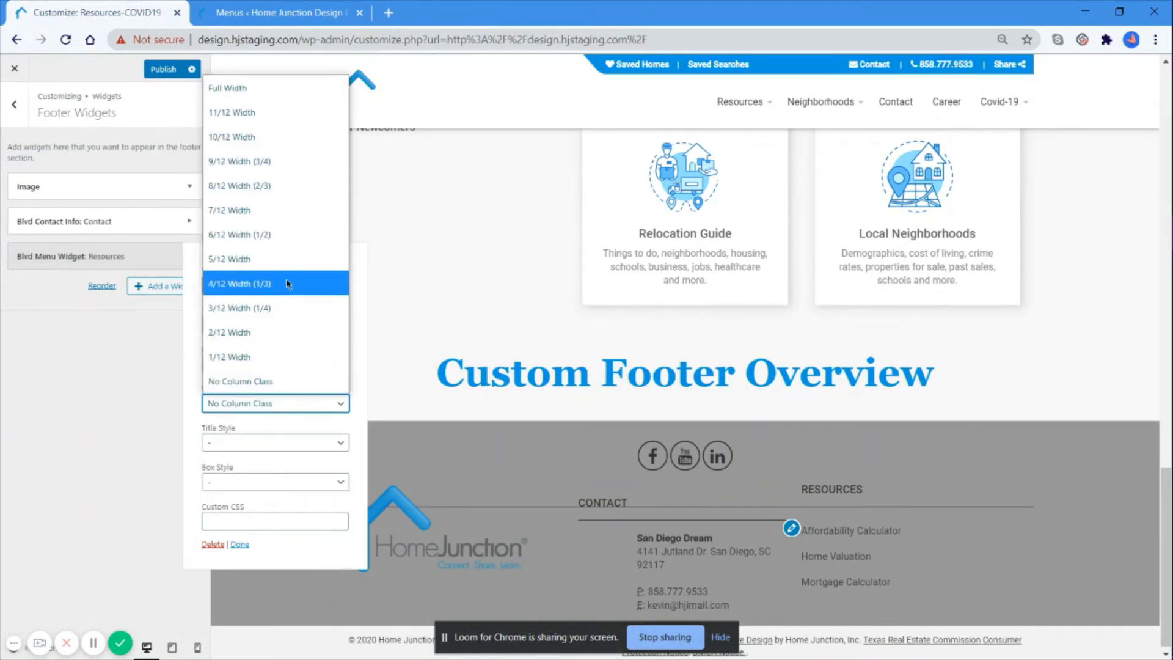
pyautogui.click(287, 283)
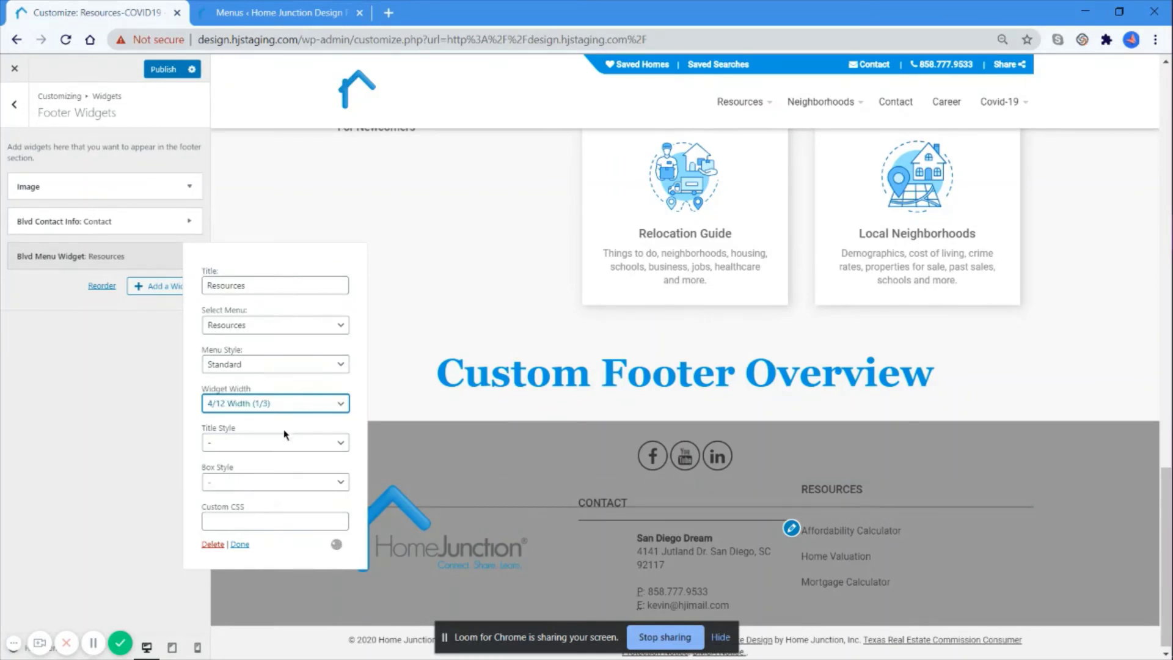
# Step: Give the Resources menu widget the custom CSS class "Footer-Resources", finish editing it and publish the footer widgets
pyautogui.click(277, 517)
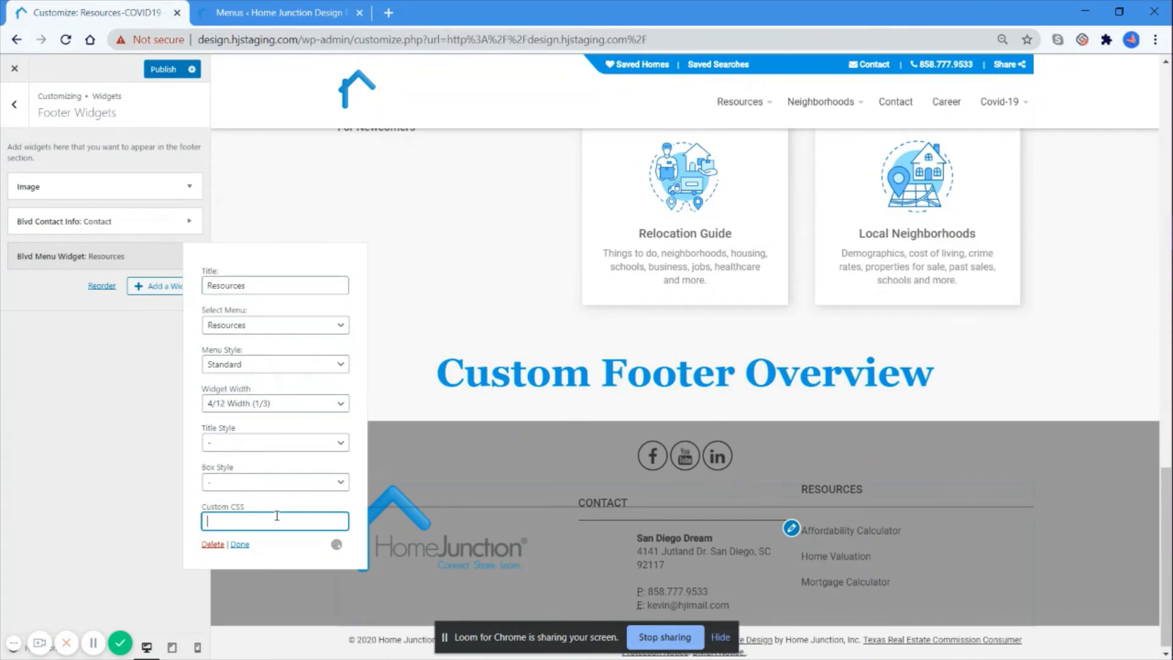
pyautogui.write('Foote')
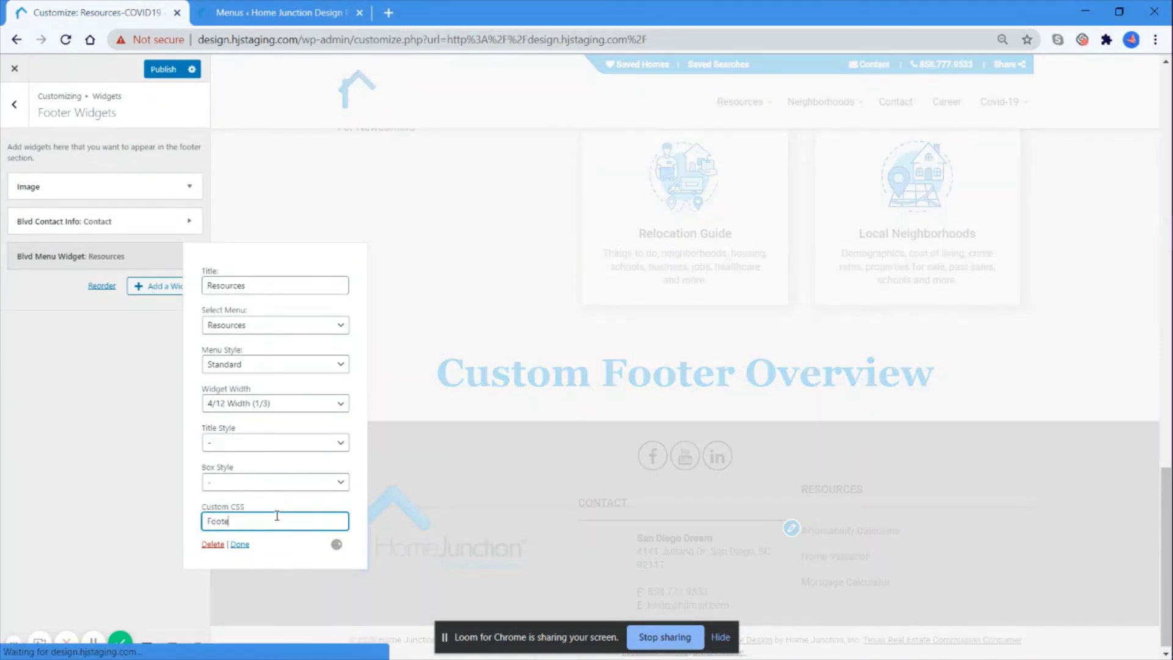
pyautogui.write('r-Recou')
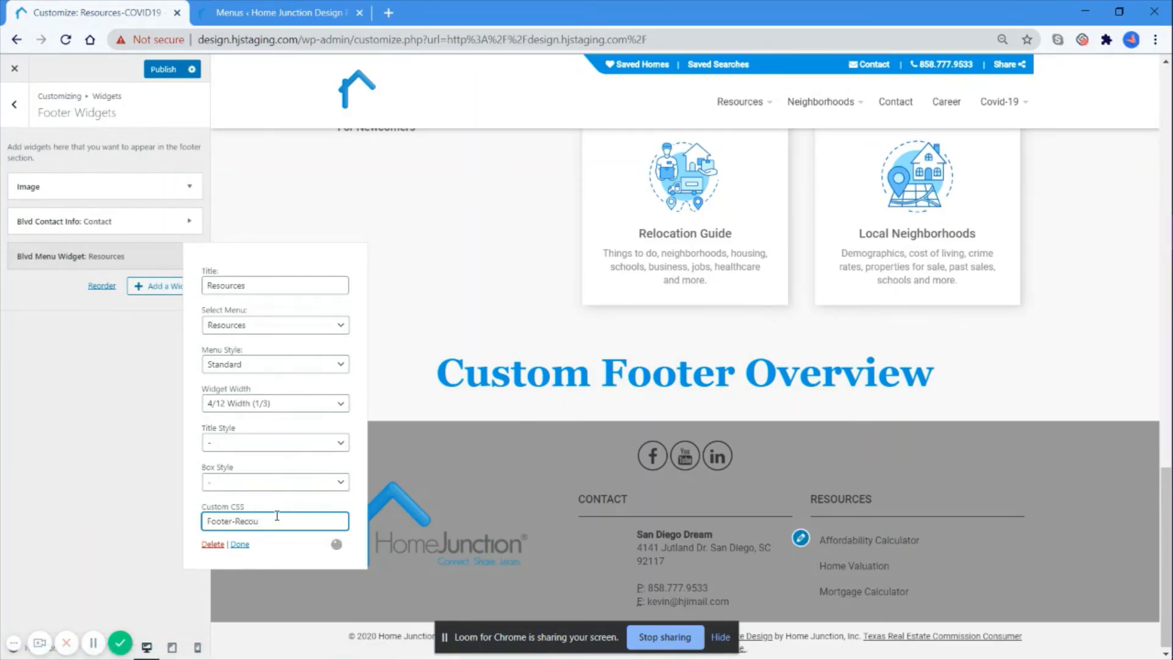
pyautogui.press('BackSpace')
pyautogui.press('BackSpace')
pyautogui.click(241, 544)
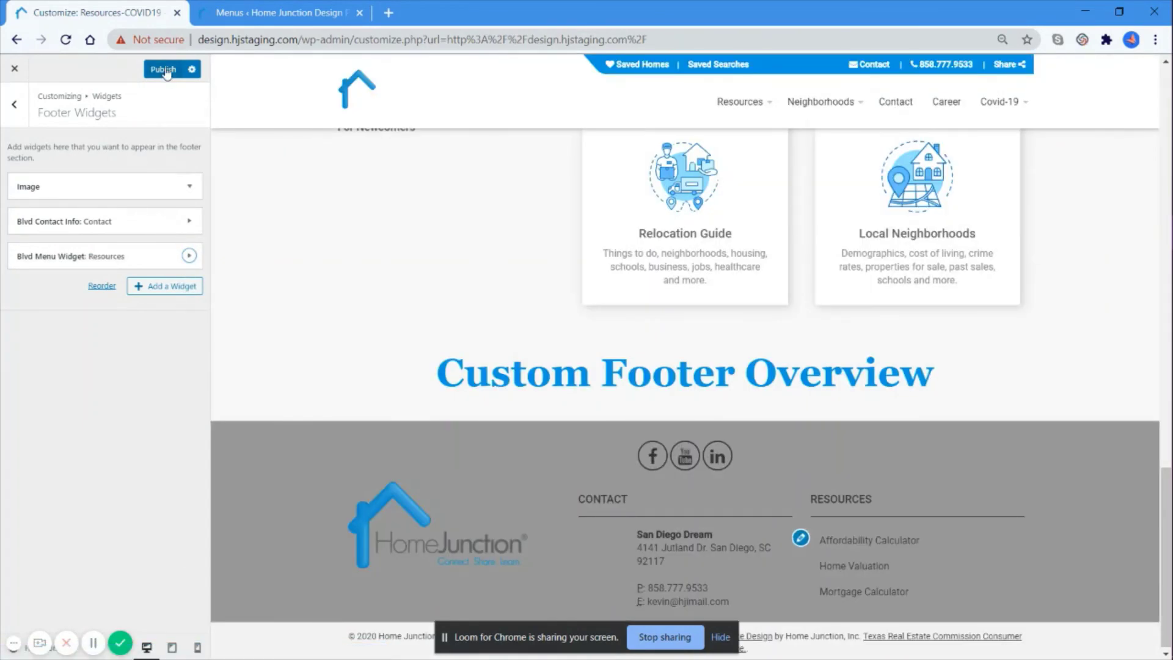
pyautogui.click(165, 71)
# Step: Append the rule ".Footer-Resources ul{margin-left : 3em;}" to the end of the site's Additional CSS and publish it
pyautogui.click(16, 108)
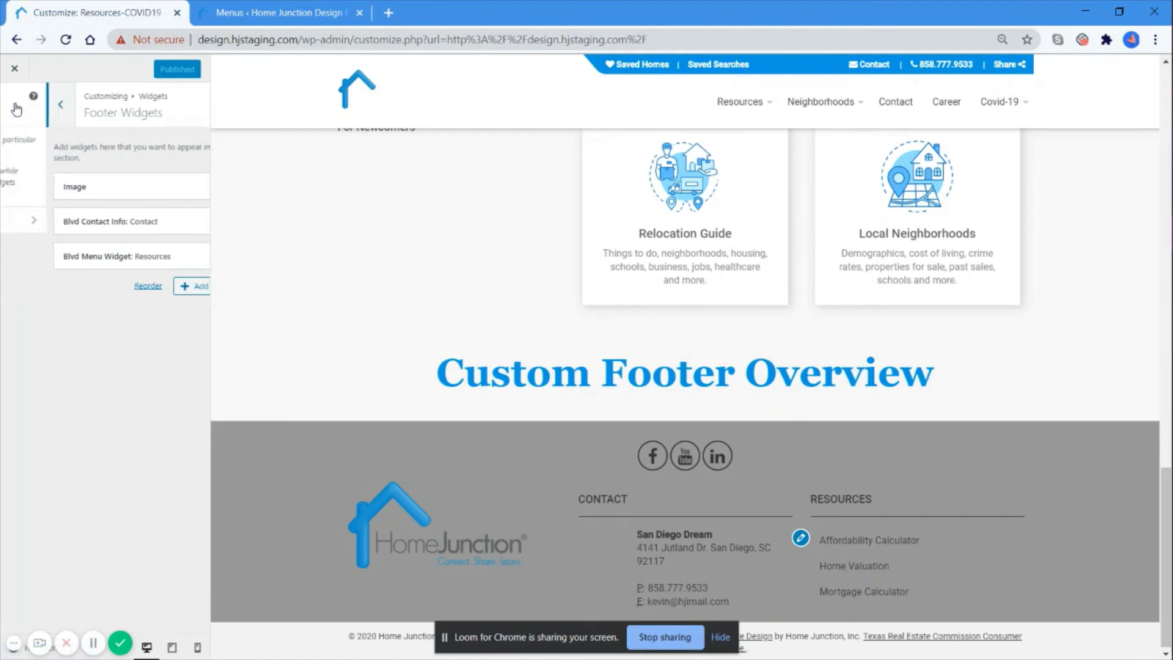
pyautogui.click(16, 108)
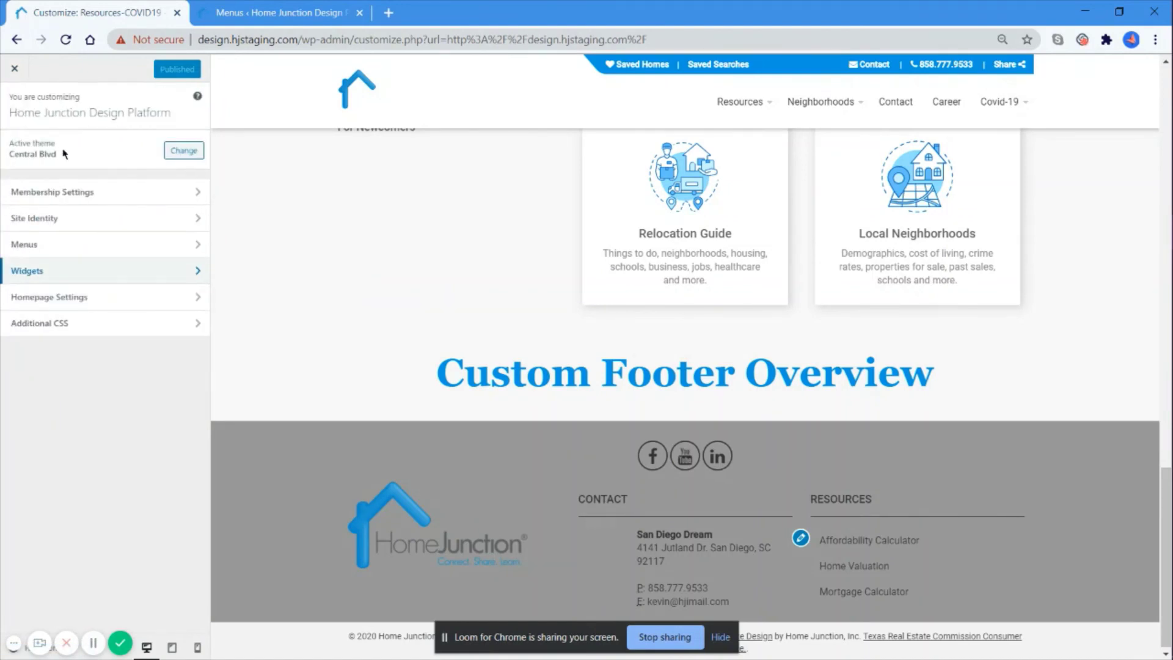
pyautogui.click(92, 329)
pyautogui.scroll(-3, 91, 325)
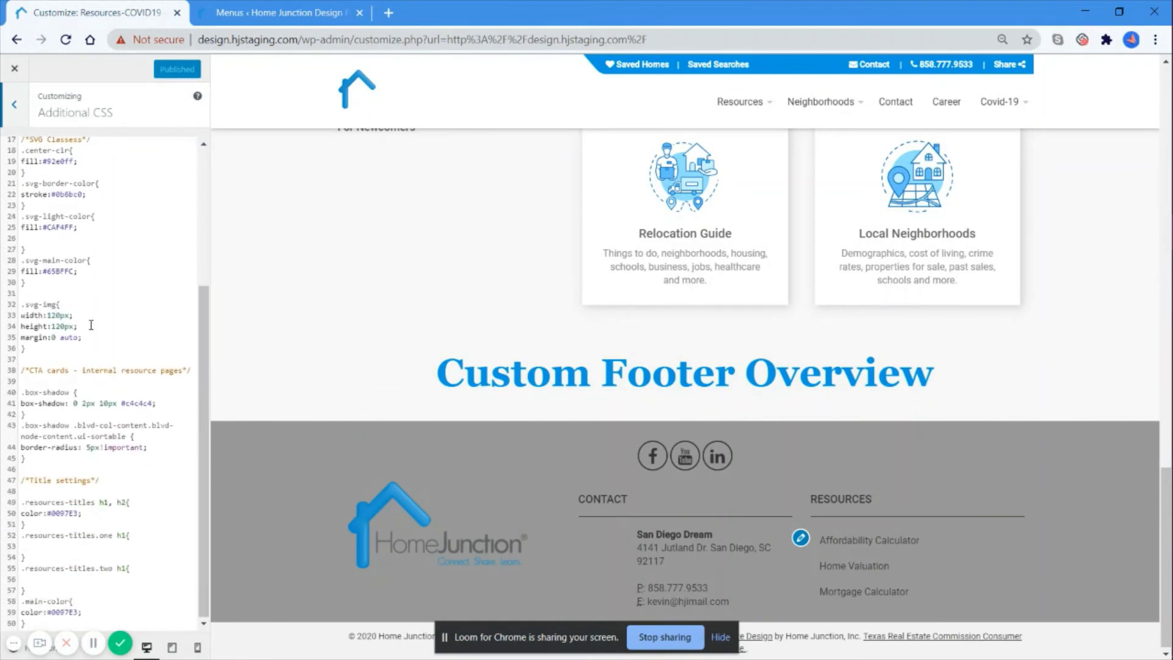
pyautogui.click(101, 622)
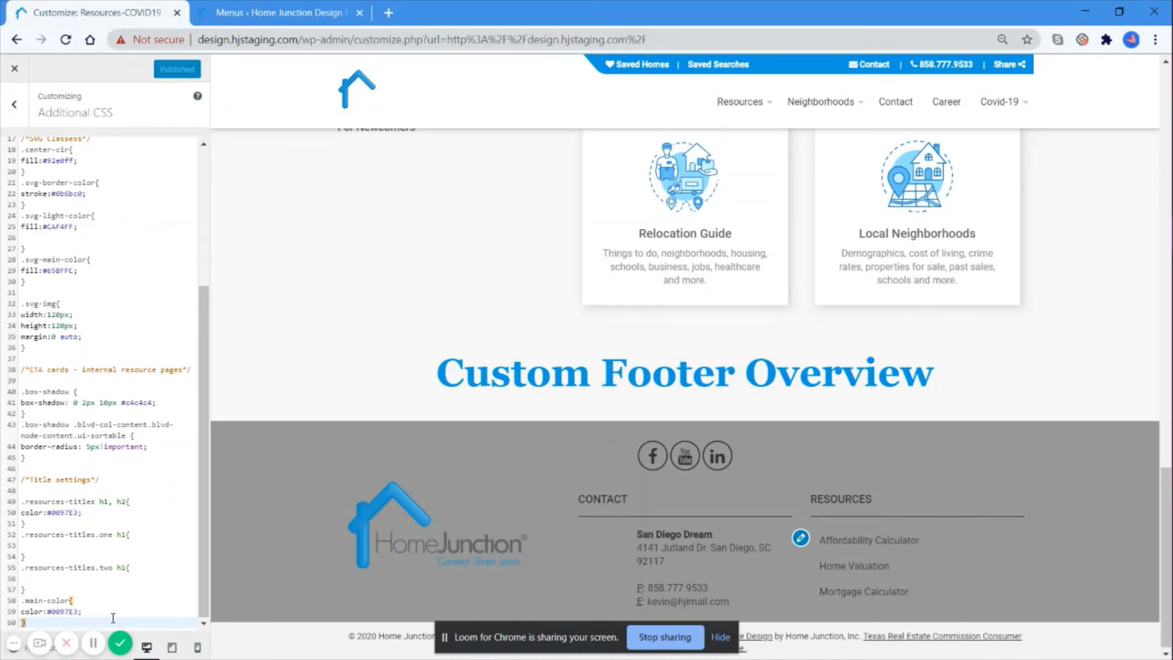
pyautogui.write('.Footer-Resources ul{margin-left : 3em;}')
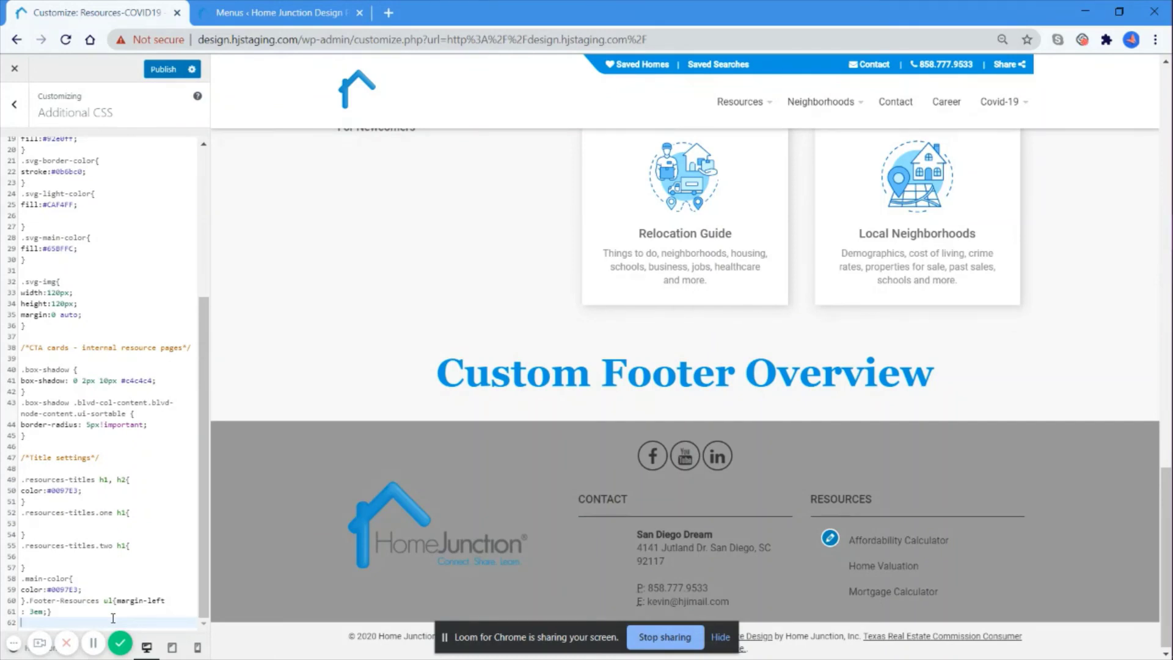
pyautogui.click(55, 601)
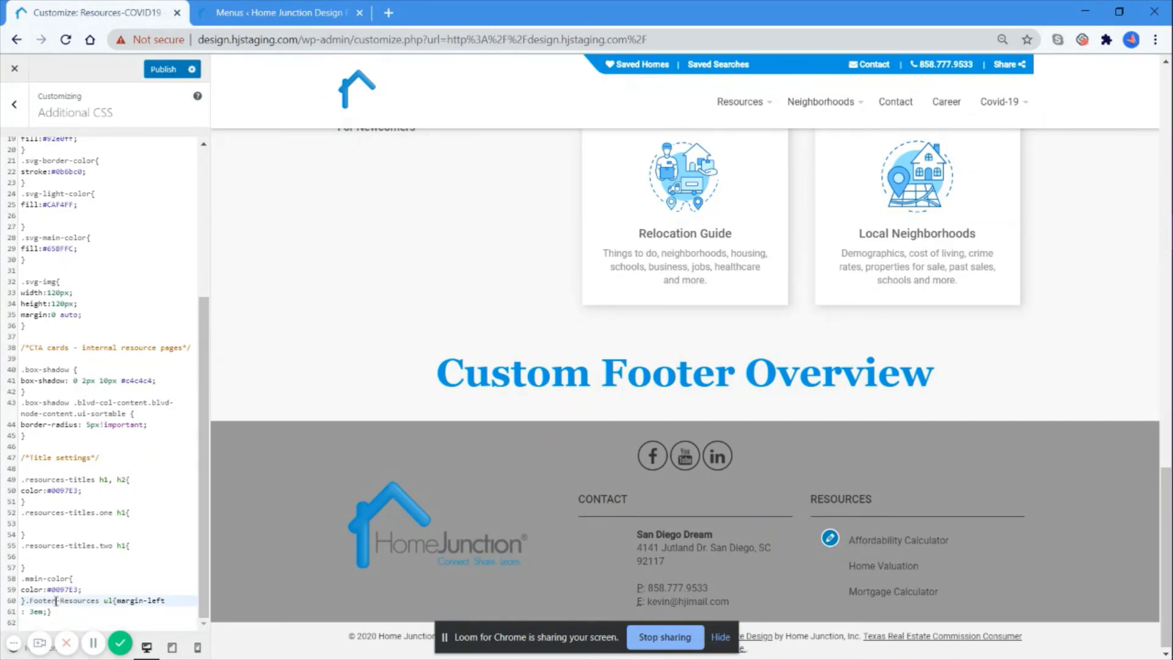
pyautogui.click(125, 611)
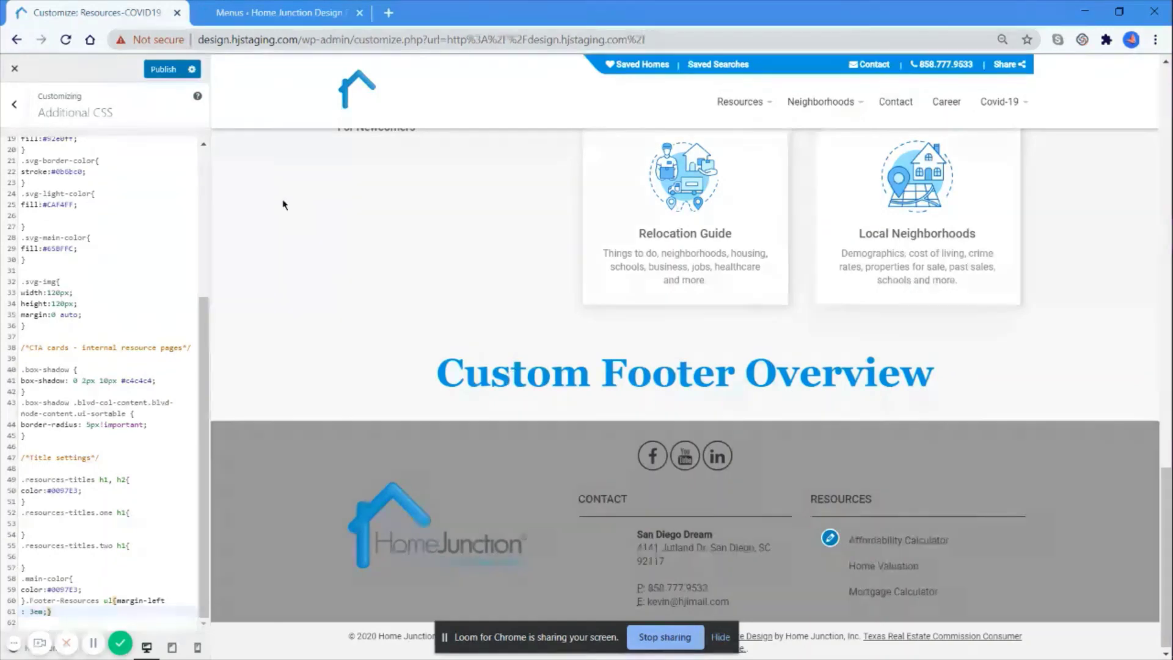
pyautogui.click(162, 77)
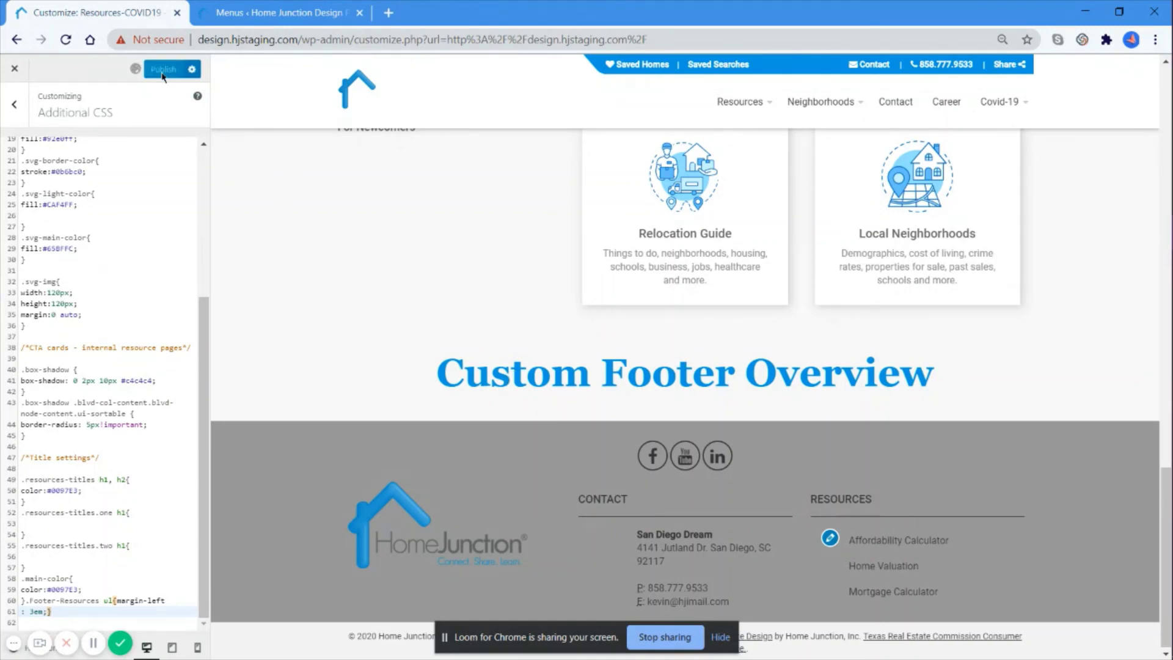